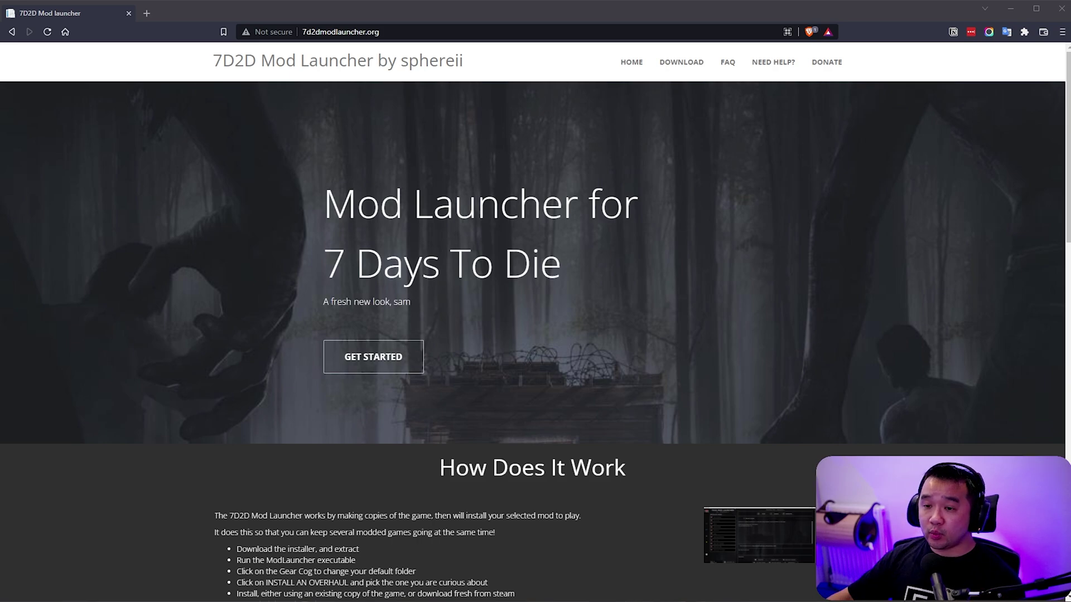
Download the Windows version of the mod launcher and save 7D2DModLauncher-Windows-Installer in the Downloads folder.
{"action": "left_click", "coordinate": [391, 35]}
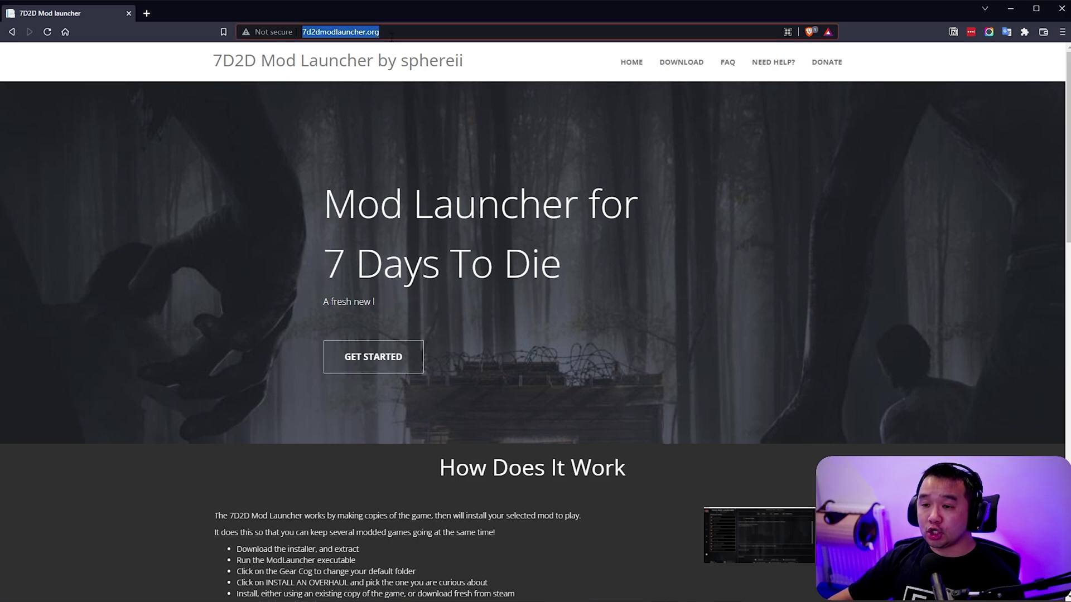
{"action": "left_click", "coordinate": [391, 35]}
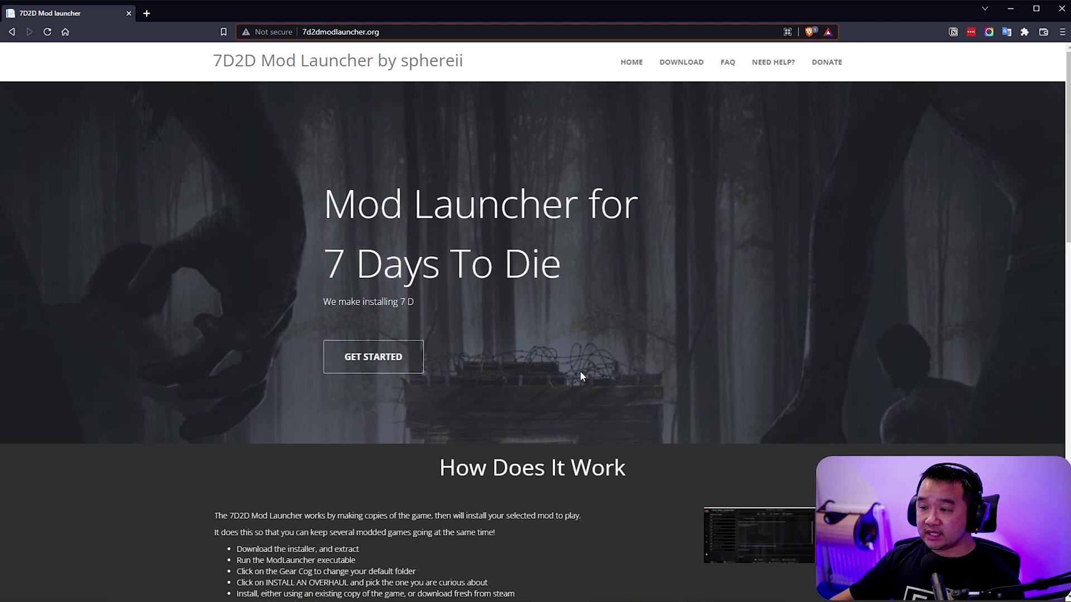
{"action": "left_click", "coordinate": [693, 72]}
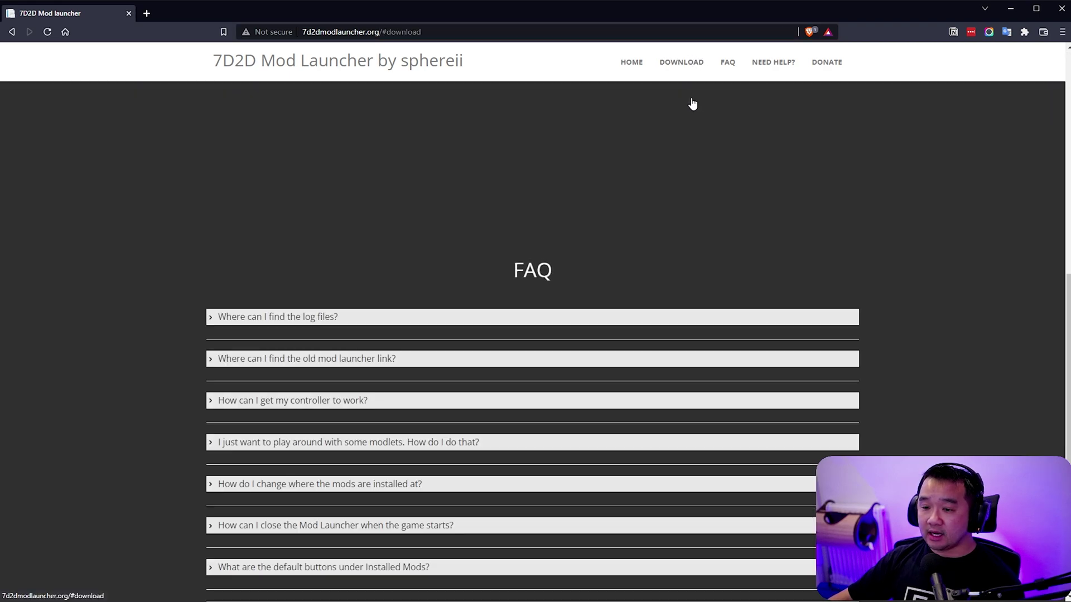
{"action": "scroll", "coordinate": [702, 119], "scroll_direction": "up", "scroll_amount": 5}
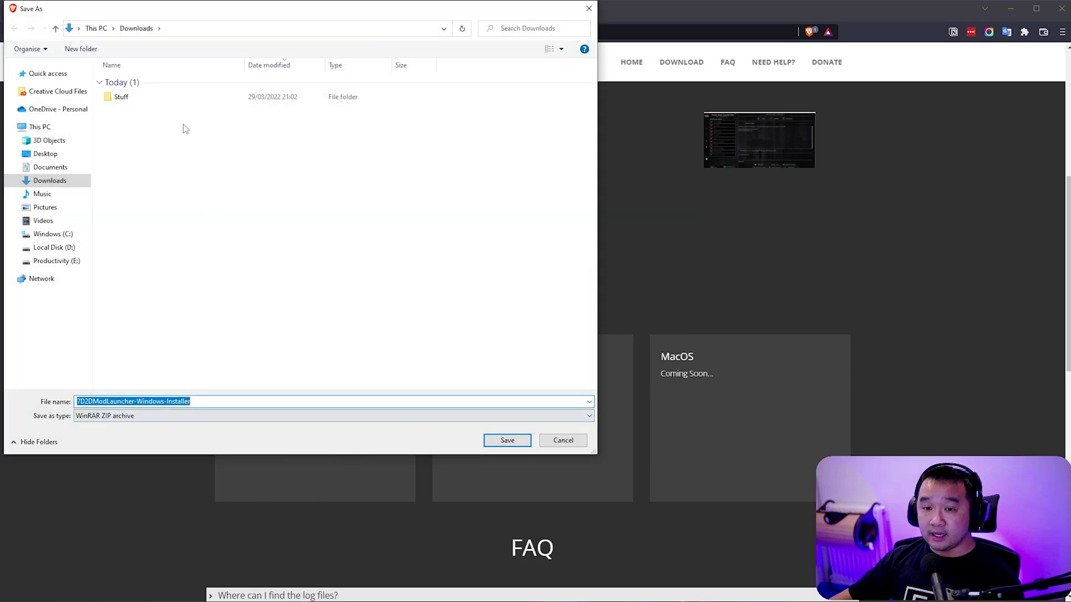
{"action": "left_click", "coordinate": [507, 445]}
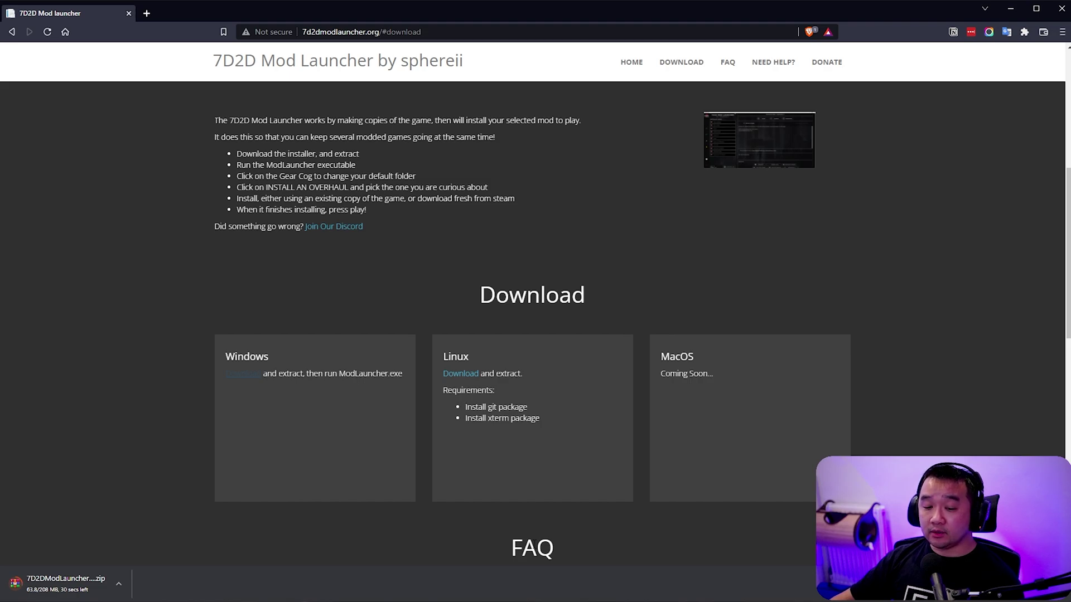
Show the downloaded archive in its folder and extract it in place.
{"action": "left_click", "coordinate": [124, 583]}
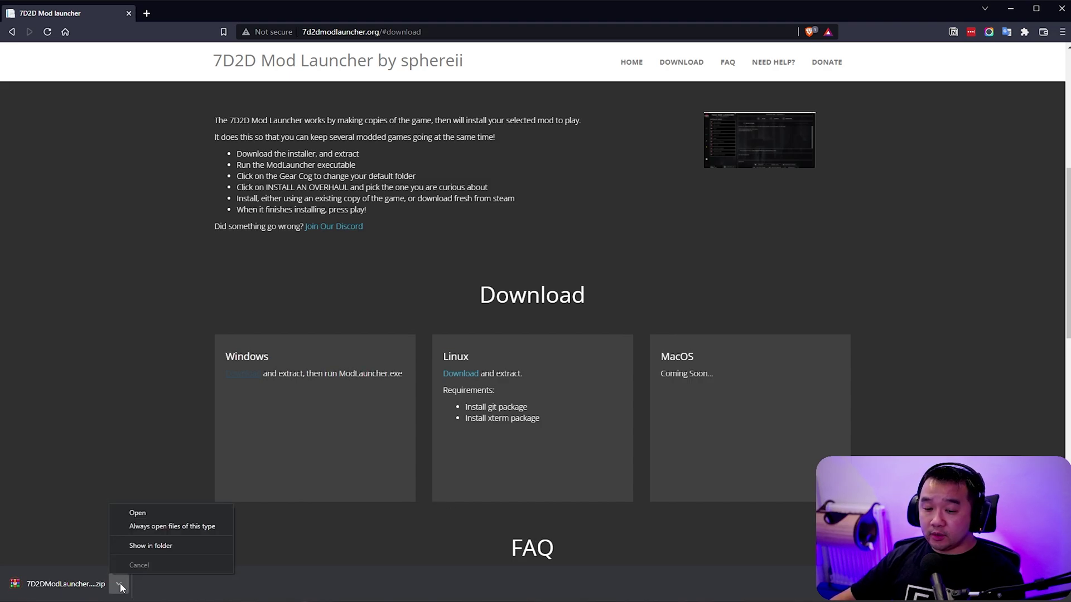
{"action": "left_click", "coordinate": [160, 547]}
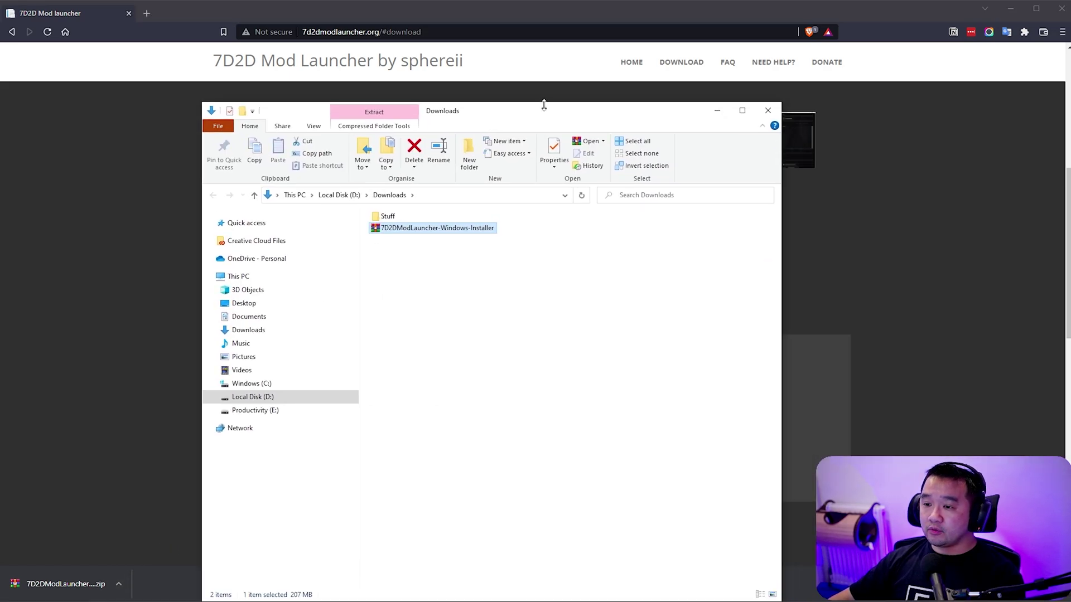
{"action": "left_click_drag", "start_coordinate": [544, 105], "coordinate": [519, 85]}
{"action": "right_click", "coordinate": [486, 206]}
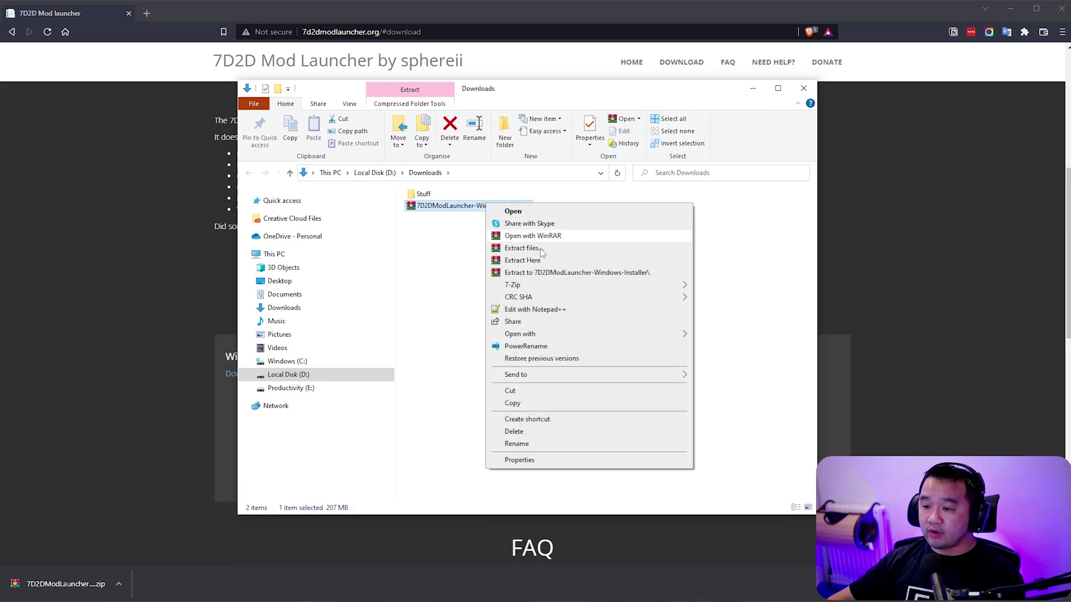
{"action": "left_click", "coordinate": [553, 262]}
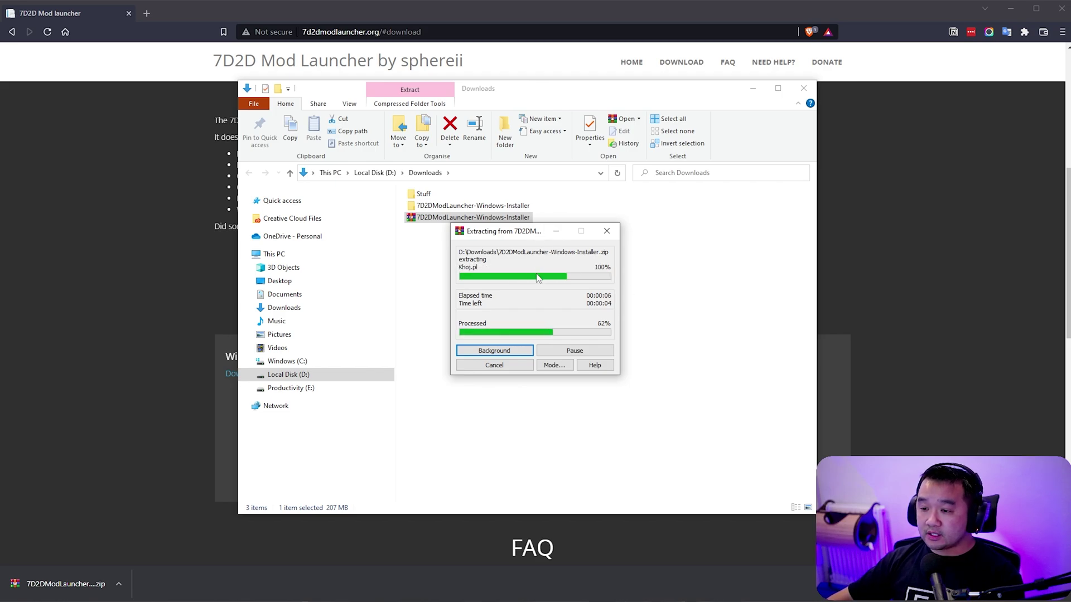
{"action": "left_click_drag", "start_coordinate": [583, 230], "coordinate": [584, 279]}
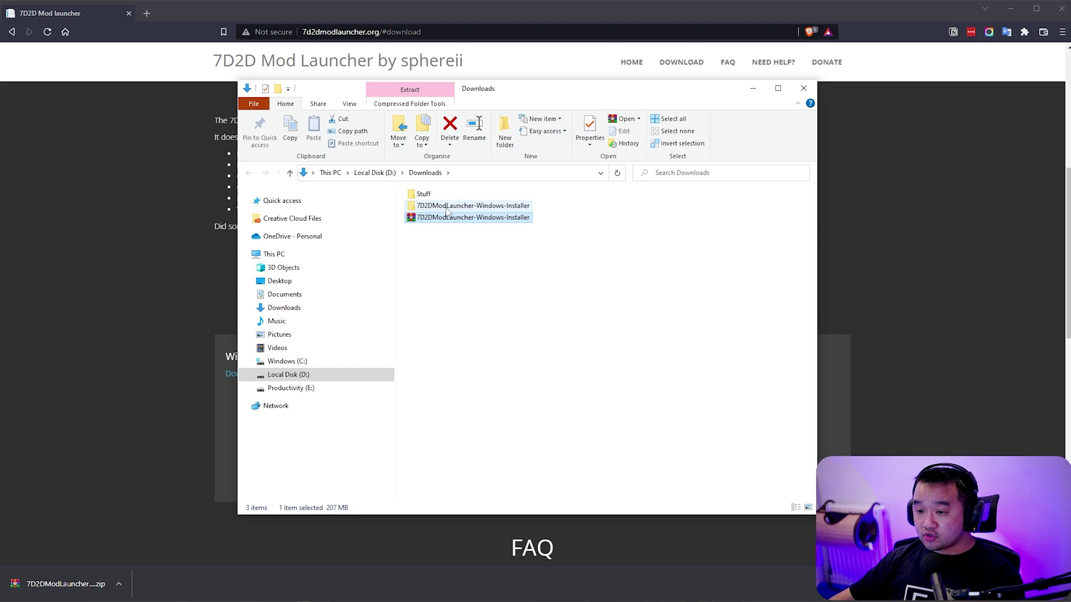
Show the extracted 7D2DModLauncher-Windows-Installer folder's files as extra large icons and launch the ModLauncher application.
{"action": "left_click", "coordinate": [487, 208]}
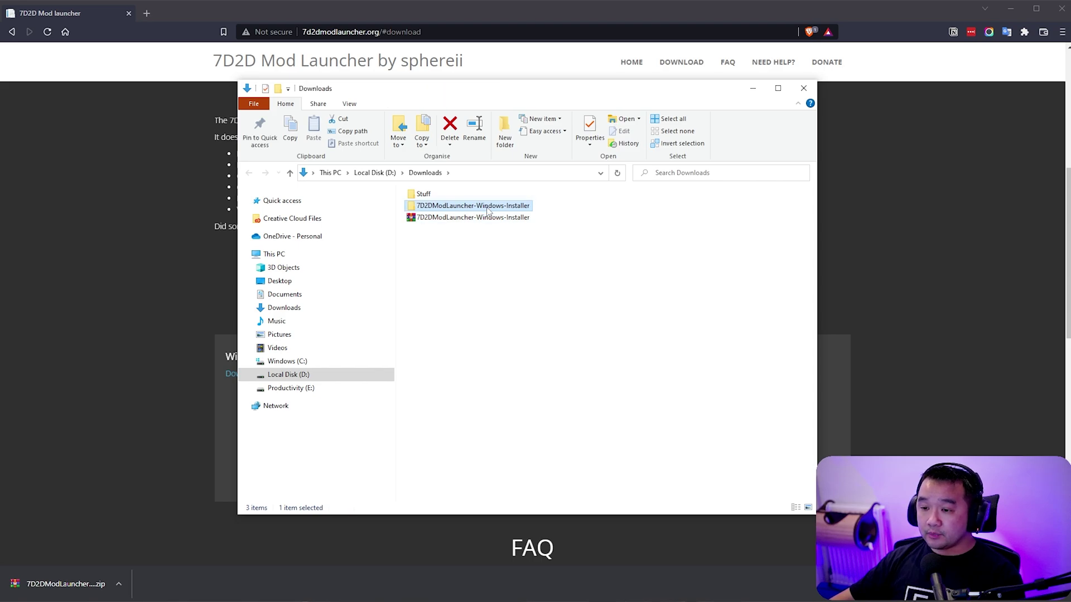
{"action": "double_click", "coordinate": [488, 207]}
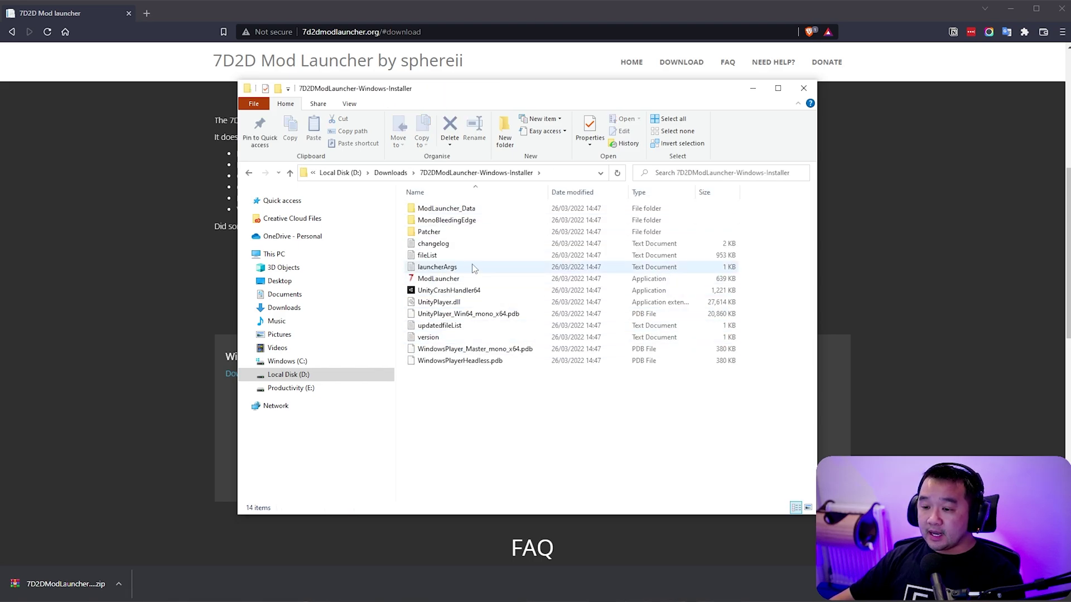
{"action": "left_click", "coordinate": [453, 283]}
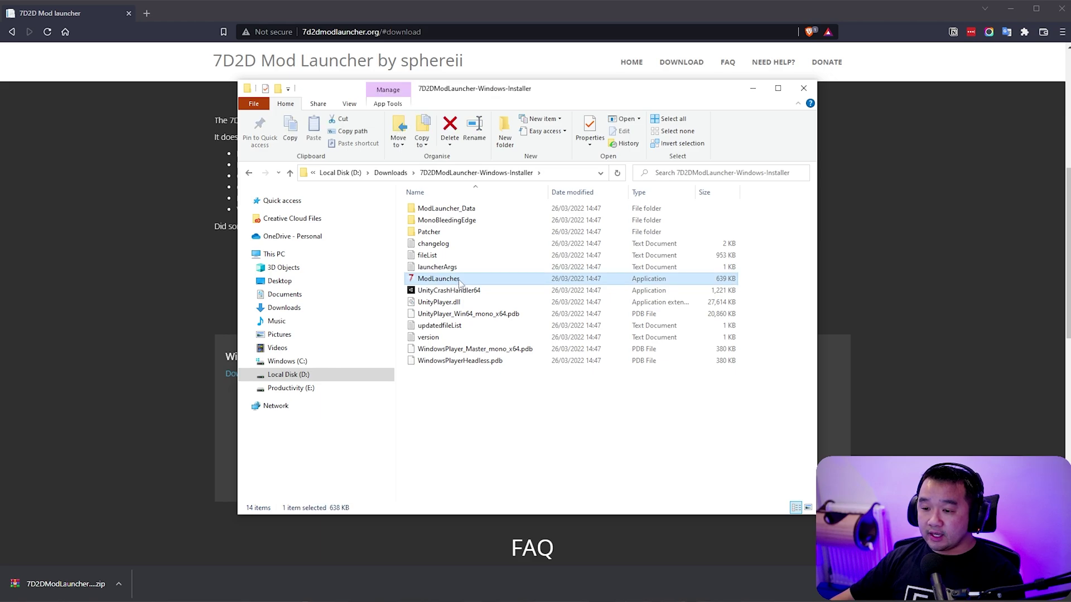
{"action": "right_click", "coordinate": [538, 377]}
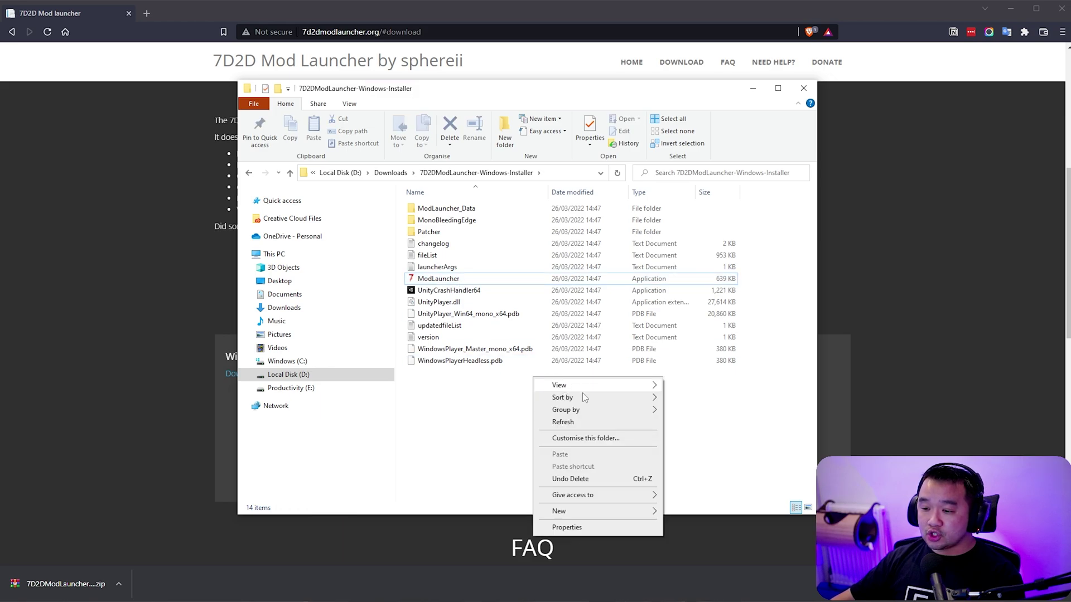
{"action": "mouse_move", "coordinate": [600, 385]}
{"action": "left_click", "coordinate": [716, 388]}
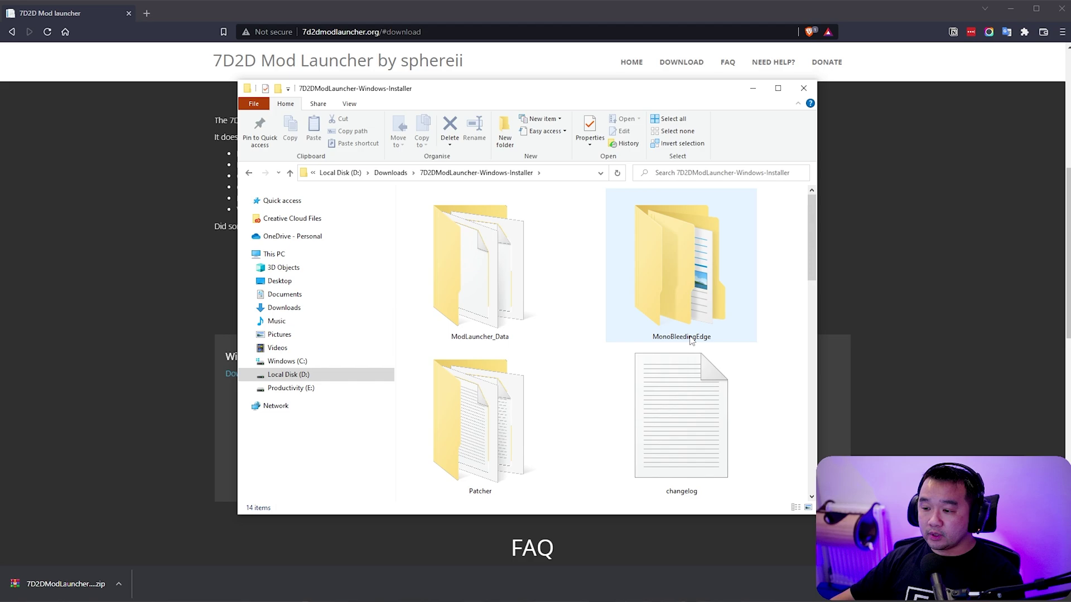
{"action": "scroll", "coordinate": [491, 252], "scroll_direction": "down", "scroll_amount": 6}
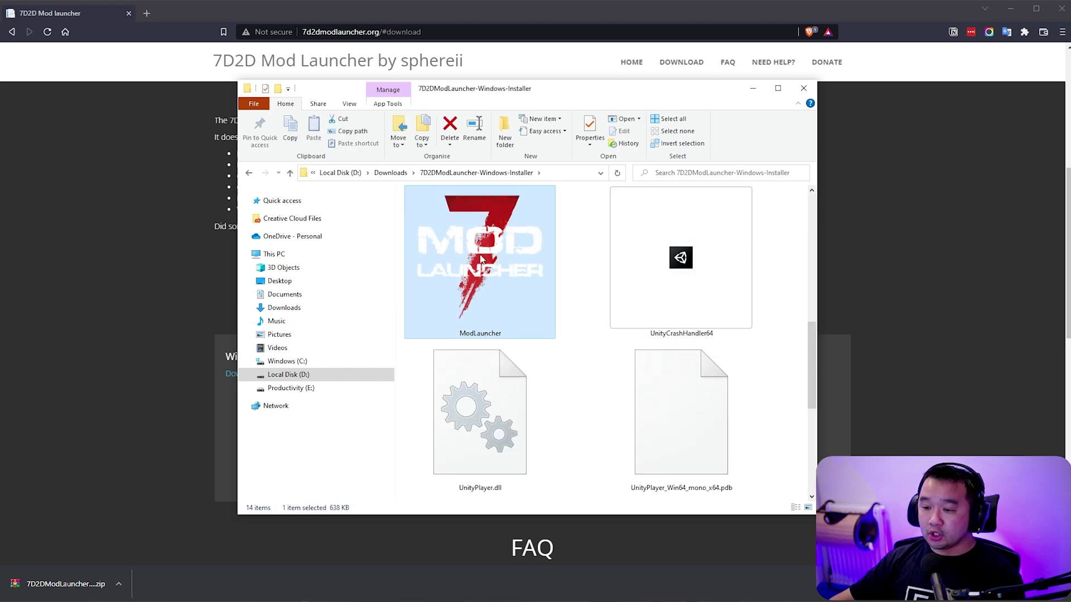
{"action": "double_click", "coordinate": [481, 258]}
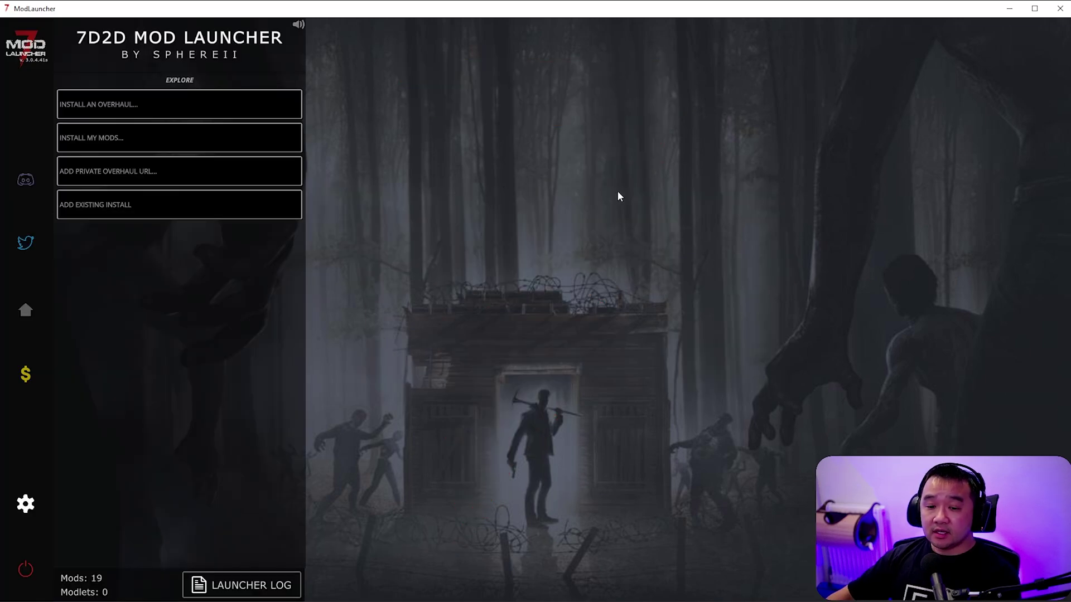
Browse for the default mod installation folder in the launcher settings and save the settings with D:\Documents\My Games.
{"action": "left_click", "coordinate": [25, 503]}
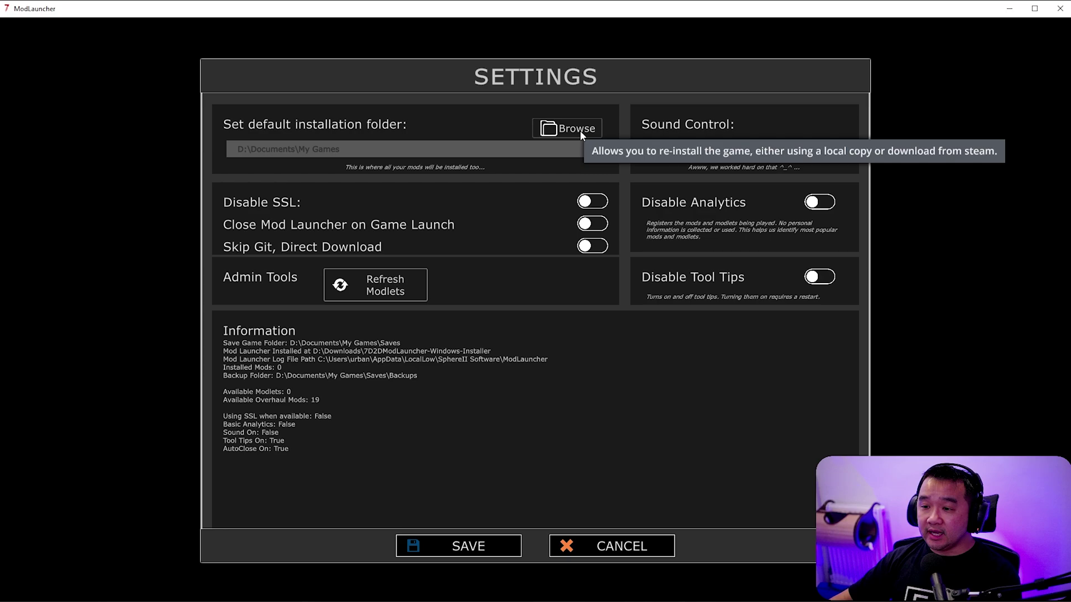
{"action": "left_click", "coordinate": [558, 134]}
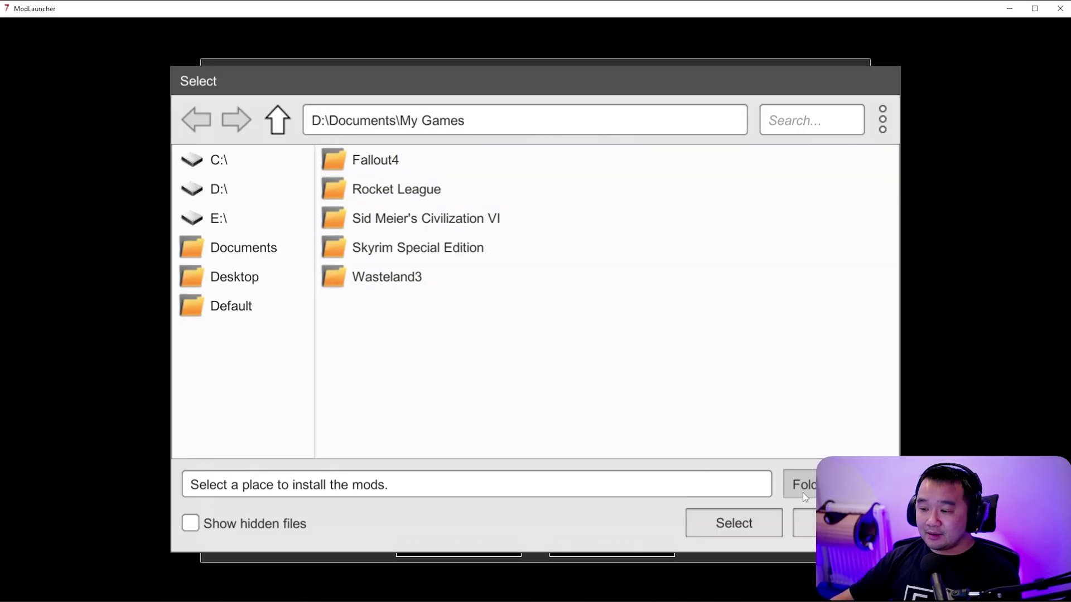
{"action": "key", "text": "Escape"}
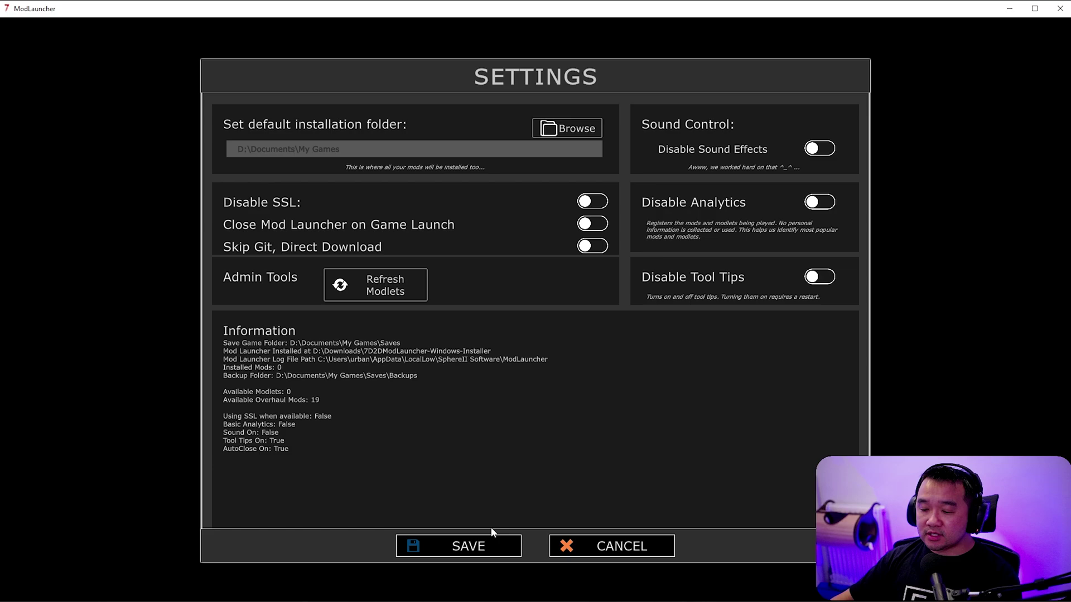
{"action": "left_click", "coordinate": [479, 549]}
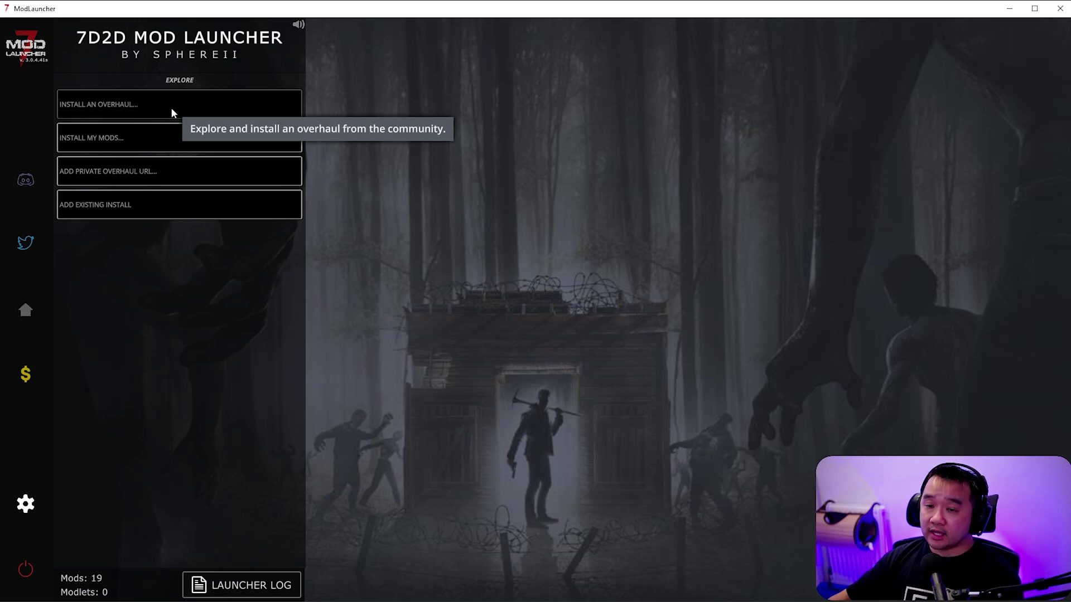
Pick the Darkness Falls overhaul from the available Alpha20 overhauls and start its installation.
{"action": "left_click", "coordinate": [172, 111]}
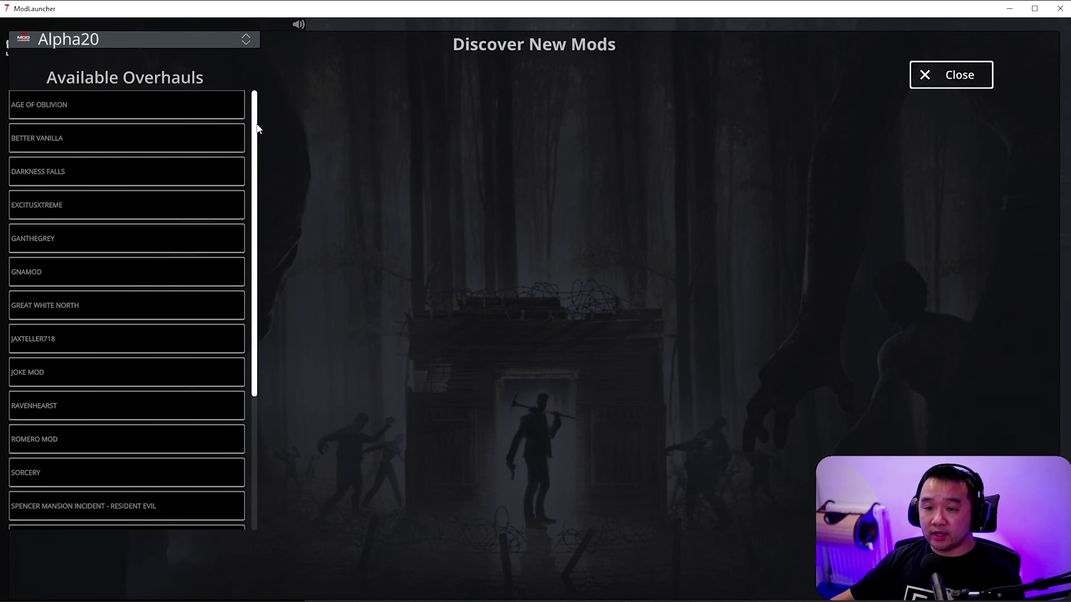
{"action": "left_click_drag", "start_coordinate": [257, 137], "coordinate": [233, 112]}
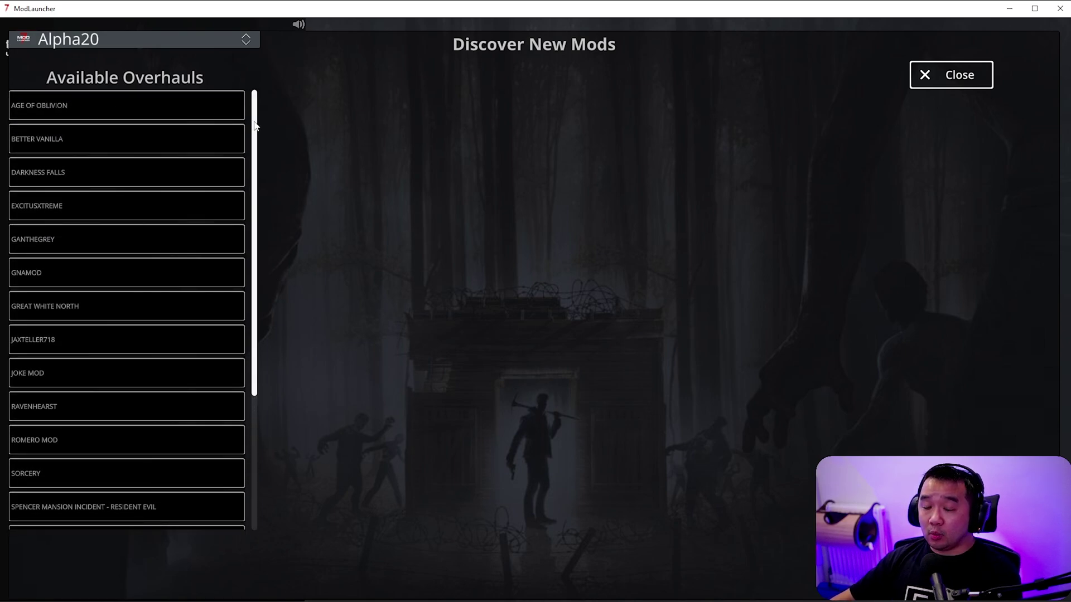
{"action": "left_click", "coordinate": [122, 176]}
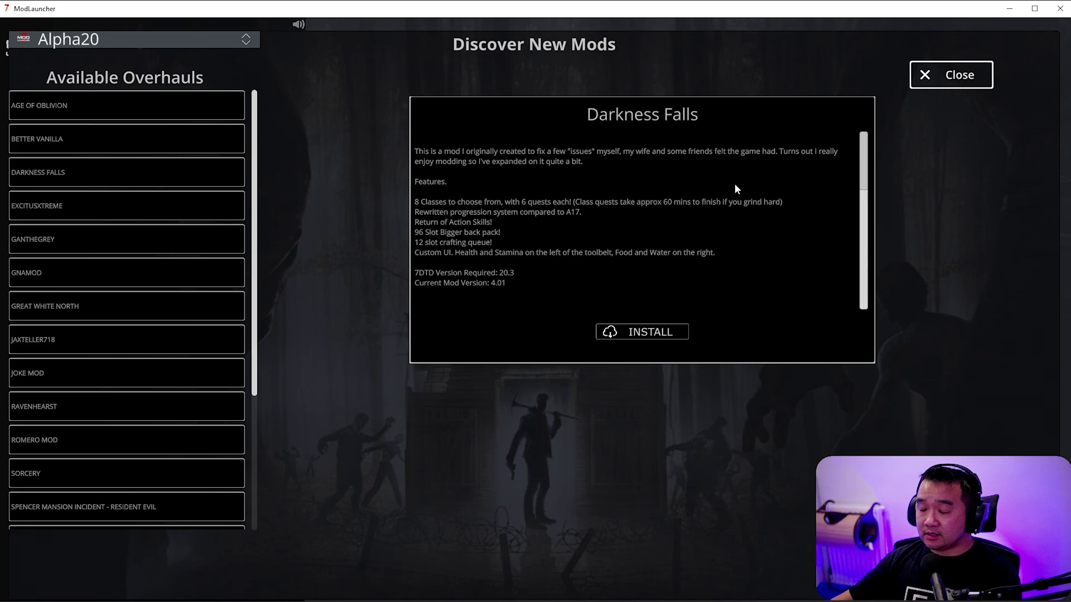
{"action": "left_click", "coordinate": [649, 335]}
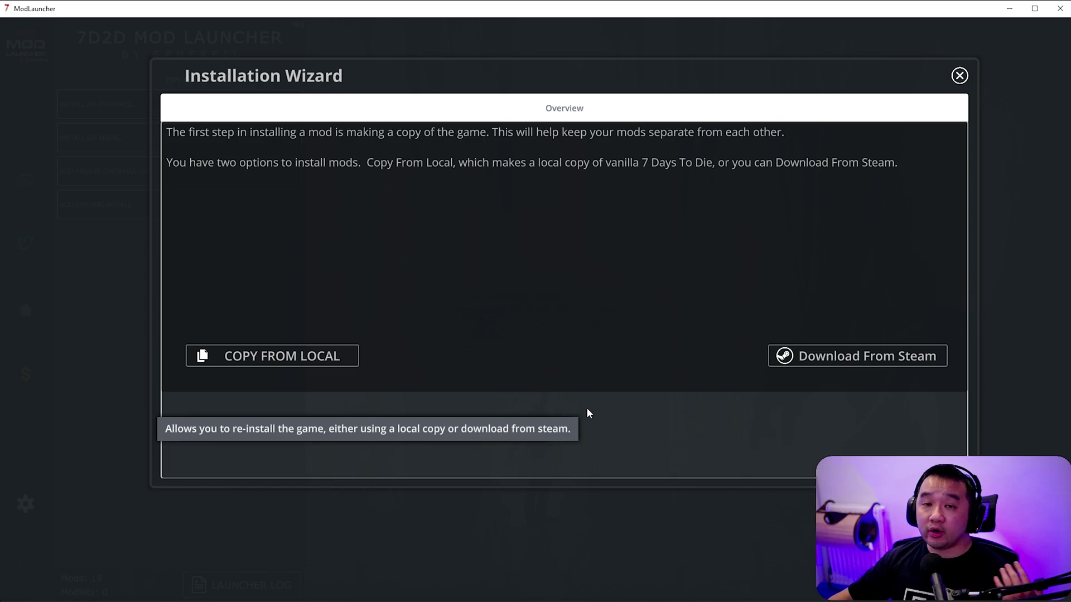
Choose copying from local, set D:\My Games\Steam\steamapps\common\7 Days To Die as the source game, and start the copy.
{"action": "left_click", "coordinate": [321, 357]}
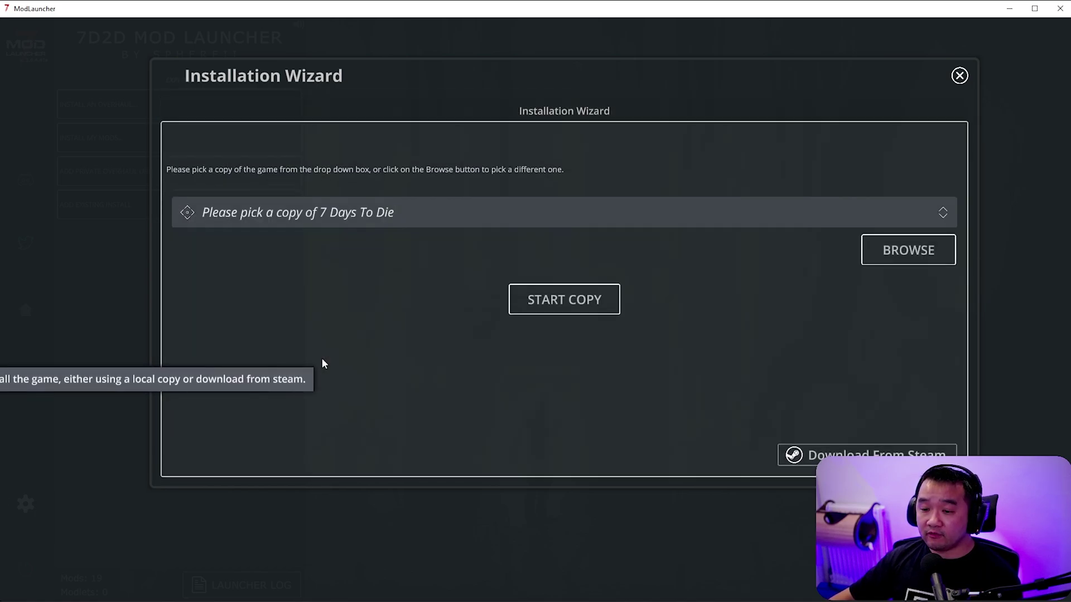
{"action": "left_click", "coordinate": [444, 222]}
{"action": "left_click", "coordinate": [754, 208]}
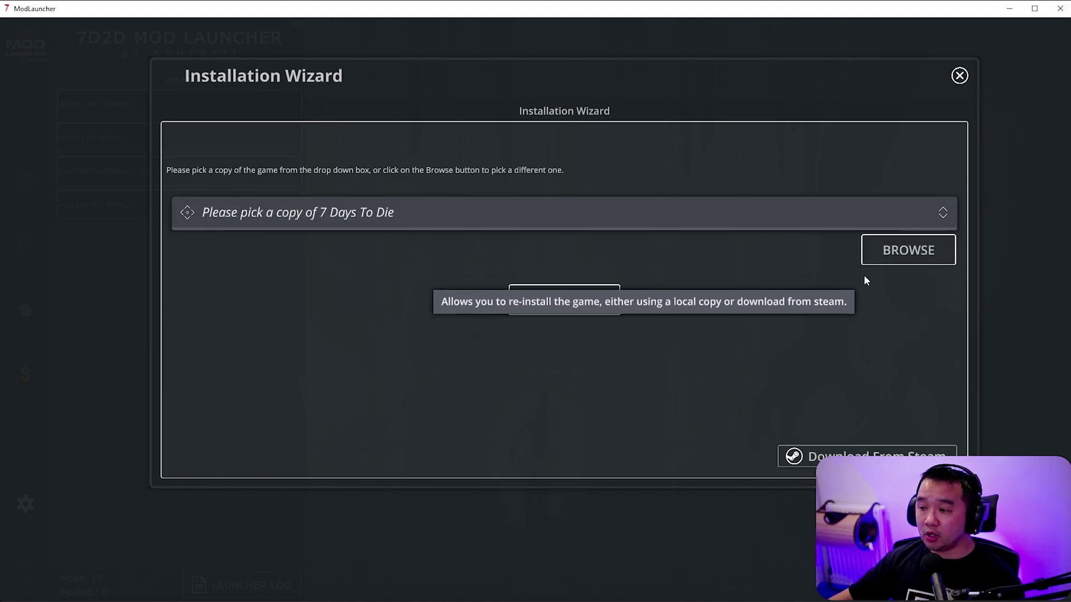
{"action": "left_click", "coordinate": [887, 256]}
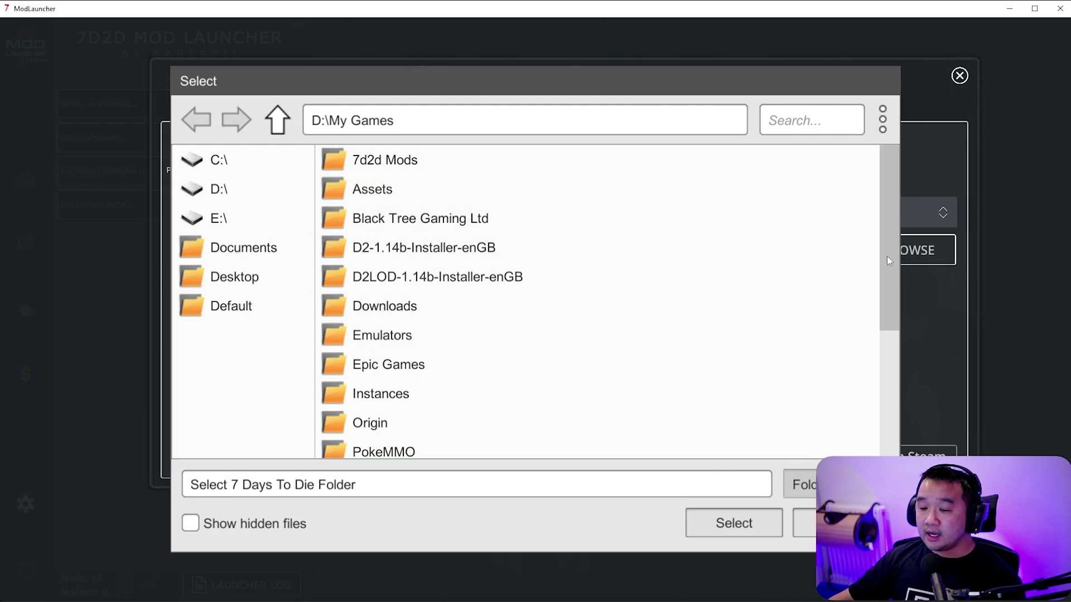
{"action": "left_click_drag", "start_coordinate": [888, 260], "coordinate": [714, 363]}
{"action": "double_click", "coordinate": [465, 427]}
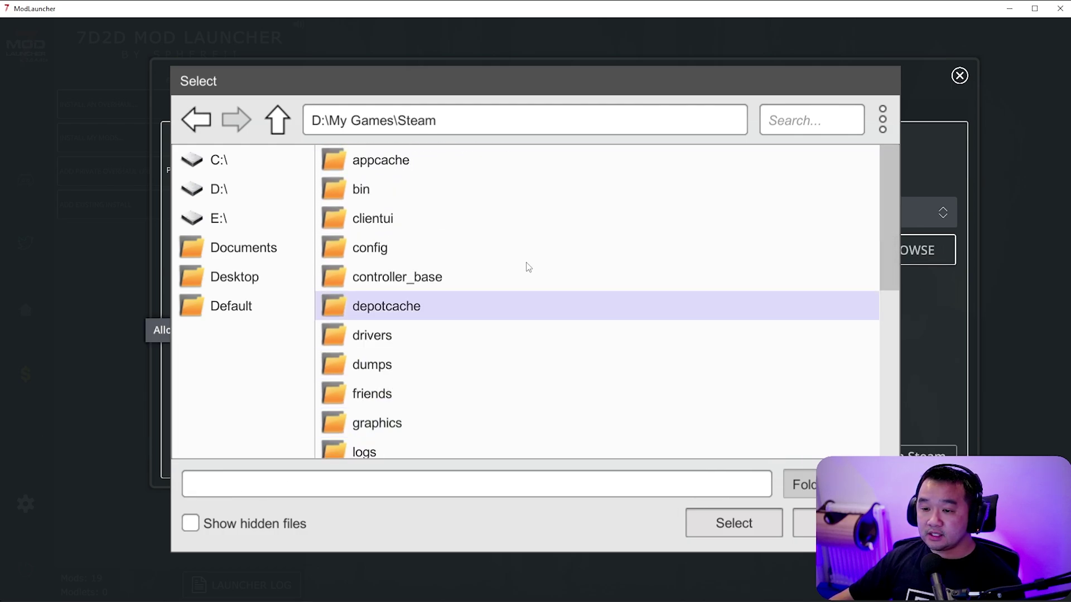
{"action": "scroll", "coordinate": [472, 297], "scroll_direction": "down", "scroll_amount": 5}
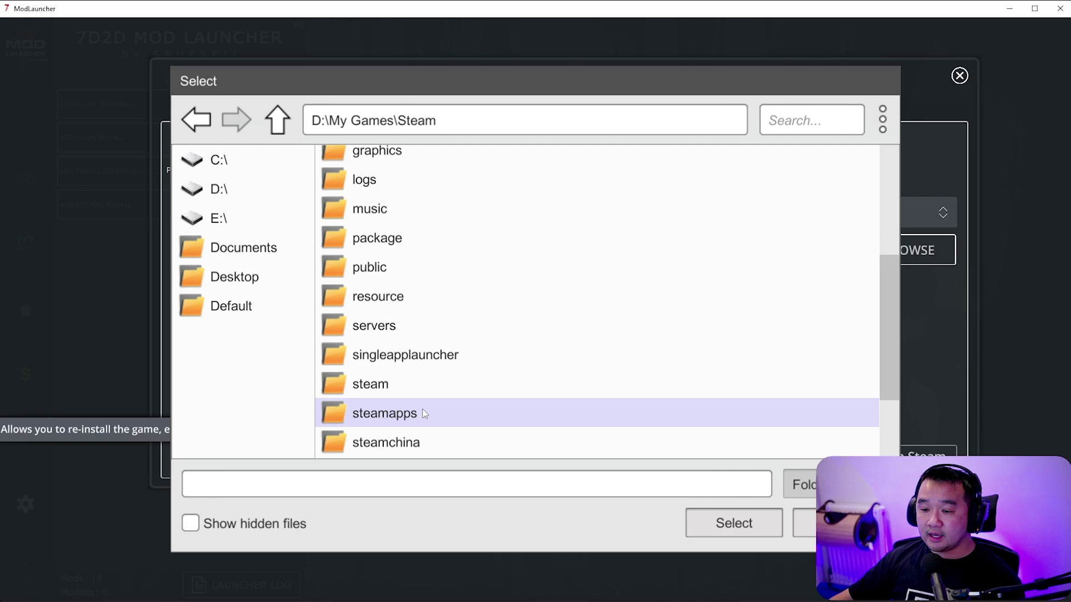
{"action": "double_click", "coordinate": [425, 413]}
{"action": "double_click", "coordinate": [435, 161]}
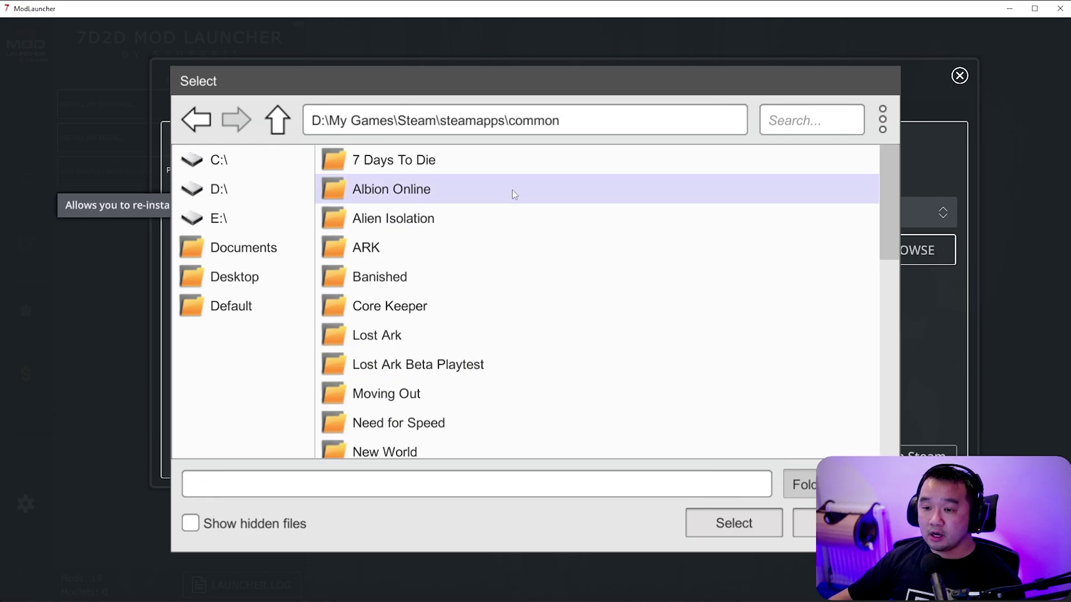
{"action": "left_click", "coordinate": [491, 161]}
{"action": "left_click", "coordinate": [734, 525]}
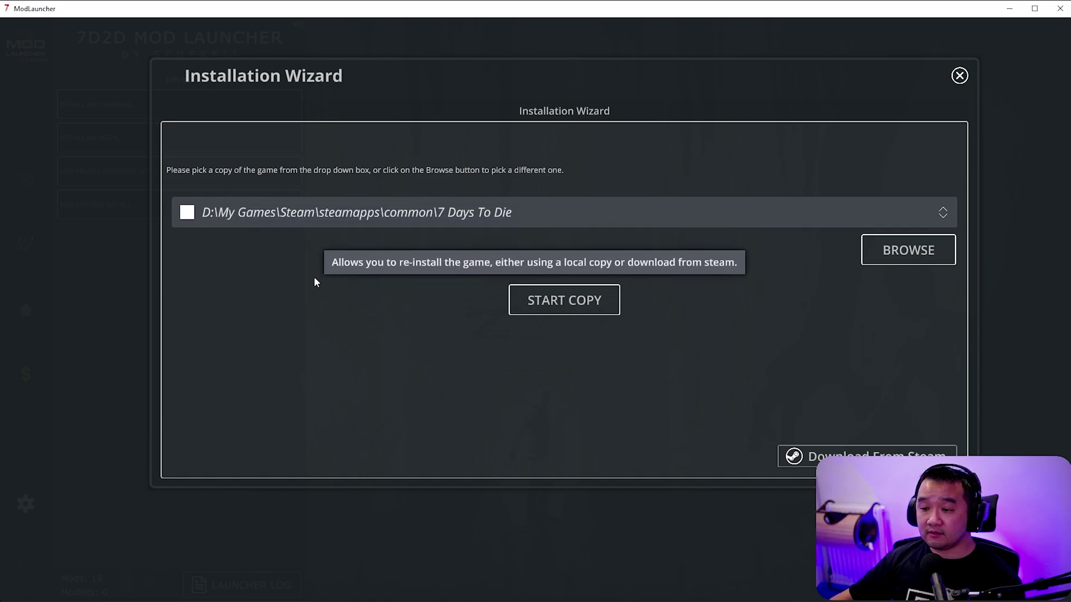
{"action": "left_click", "coordinate": [595, 309]}
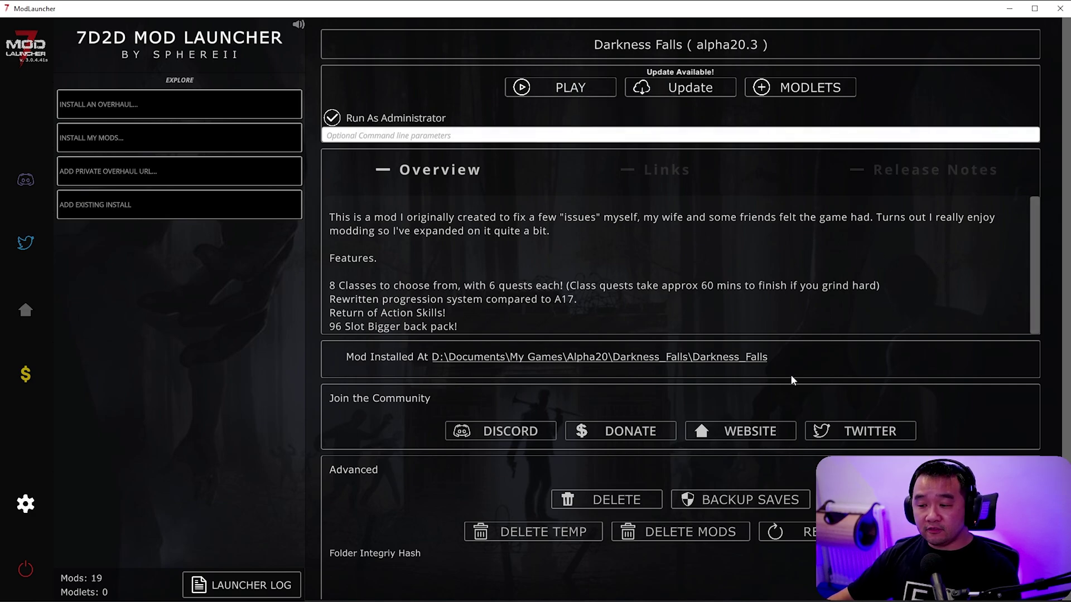
Open the Darkness Falls installation location in File Explorer and go up to its parent Darkness_Falls folder.
{"action": "left_click", "coordinate": [635, 358]}
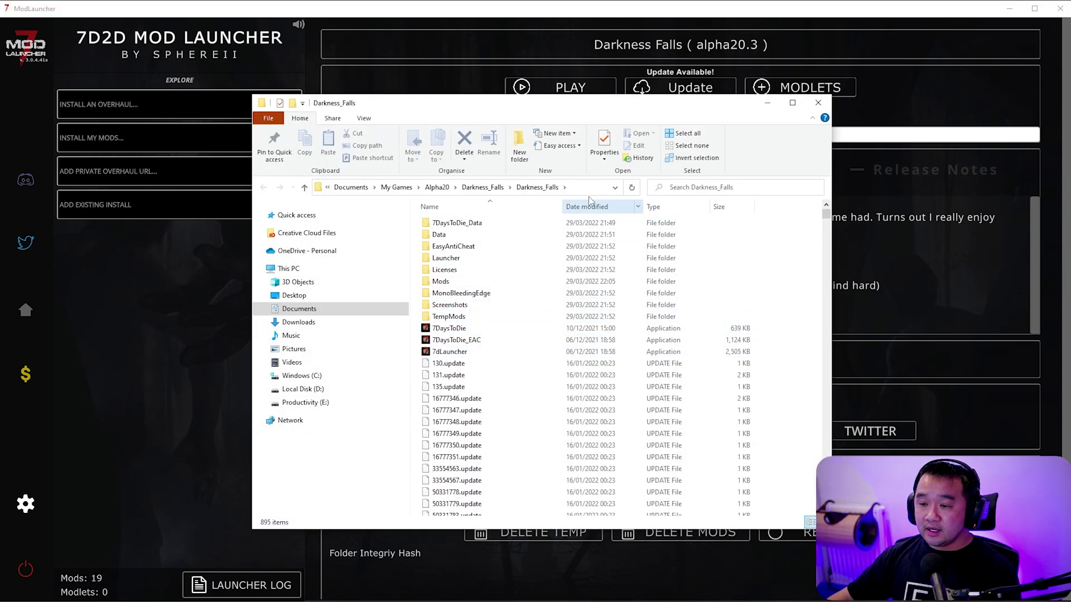
{"action": "left_click", "coordinate": [483, 187]}
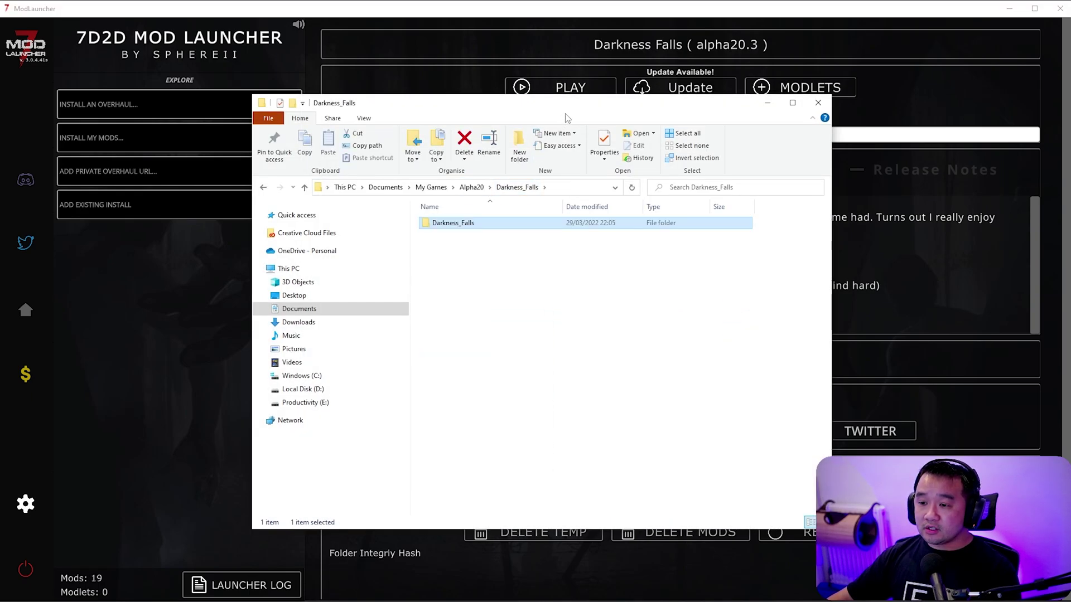
Bring up the launcher settings beside the Darkness_Falls folder window to check the default installation folder.
{"action": "left_click_drag", "start_coordinate": [565, 103], "coordinate": [566, 84]}
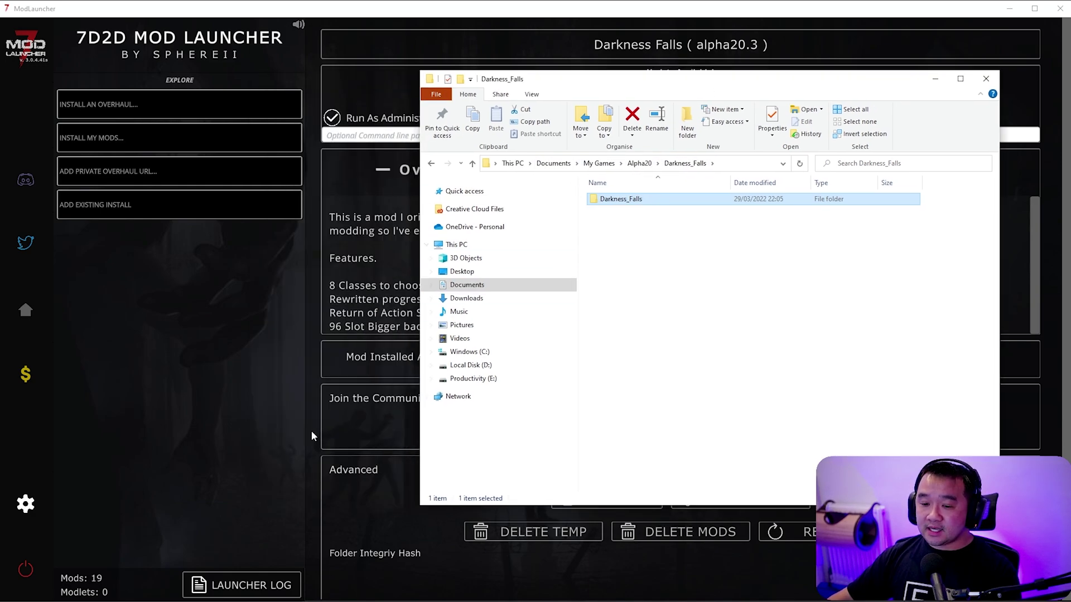
{"action": "left_click", "coordinate": [26, 512]}
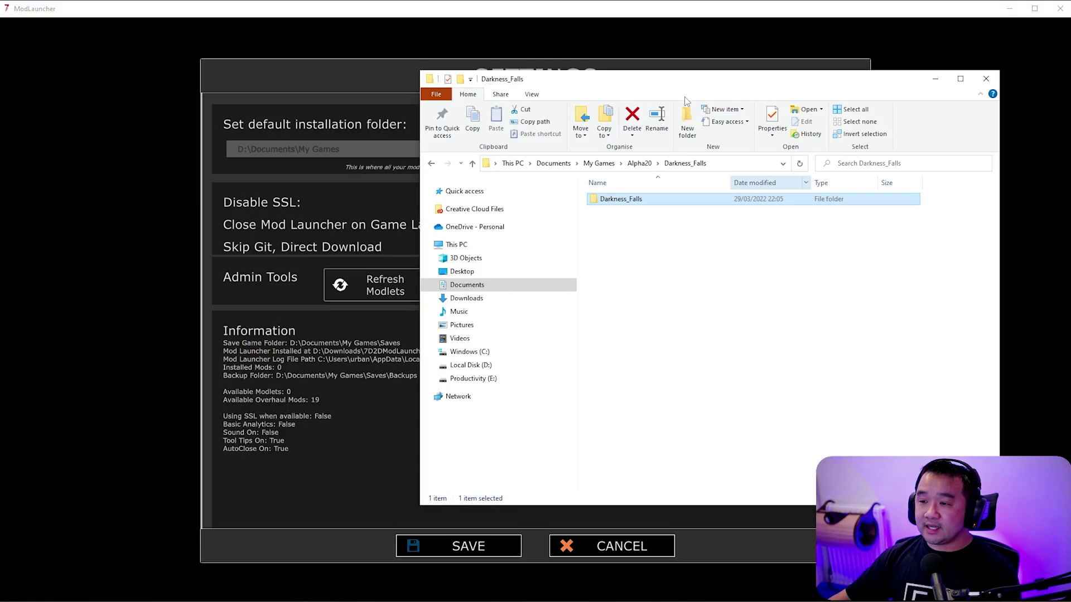
{"action": "left_click_drag", "start_coordinate": [691, 16], "coordinate": [524, 86]}
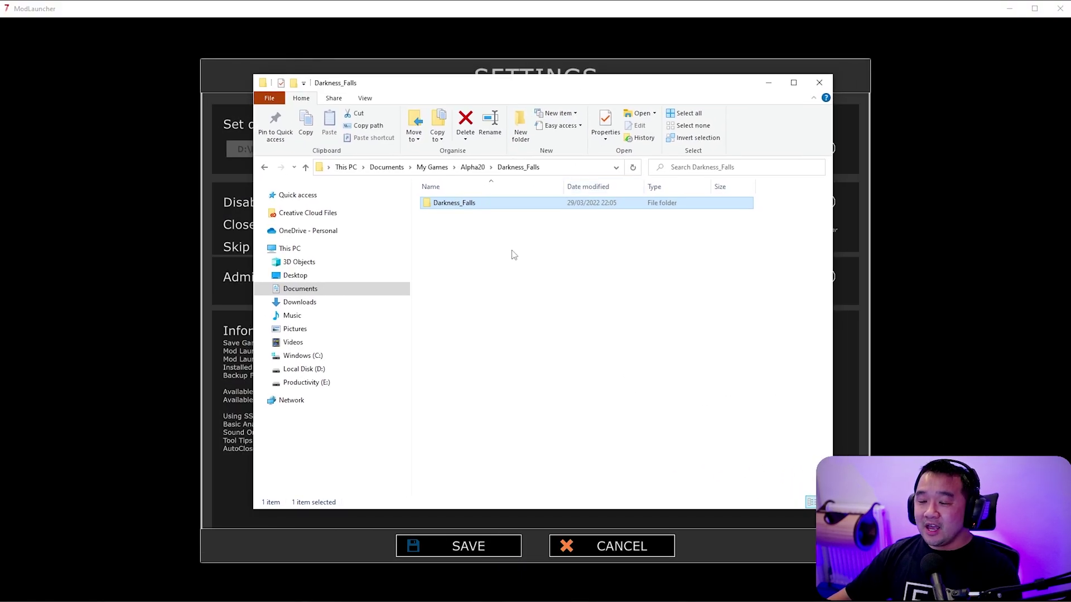
Open the inner Darkness_Falls folder and launch the 7DaysToDie application from it.
{"action": "double_click", "coordinate": [467, 206]}
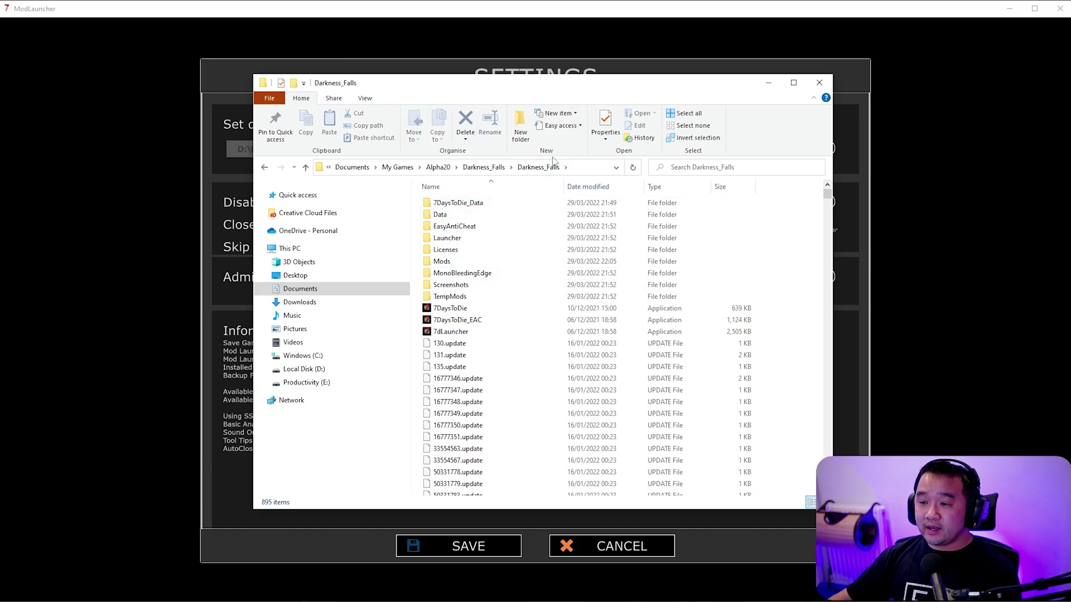
{"action": "left_click_drag", "start_coordinate": [584, 88], "coordinate": [698, 87]}
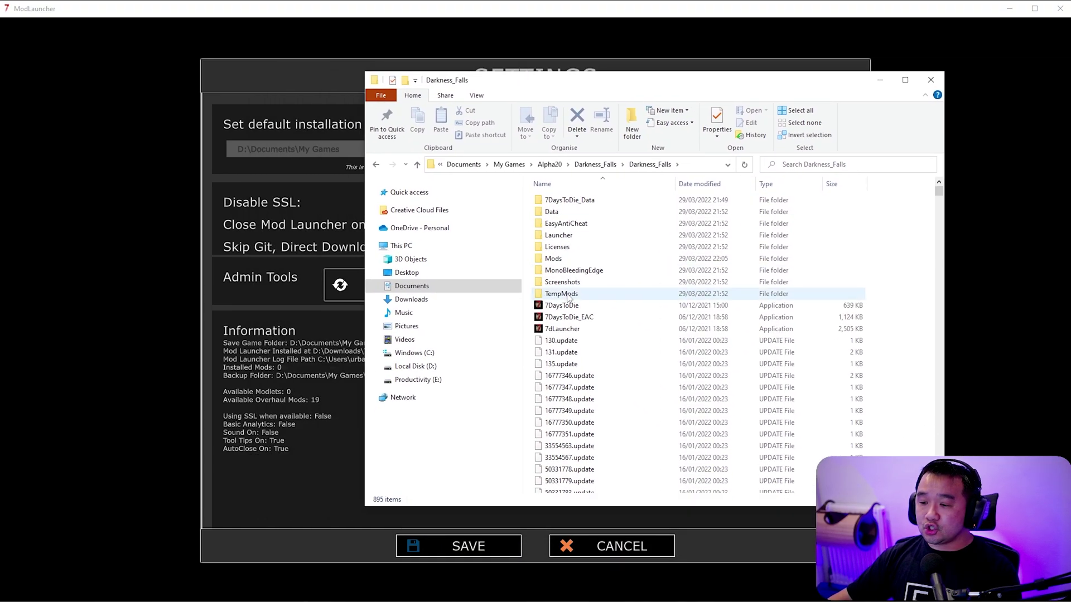
{"action": "left_click", "coordinate": [582, 308]}
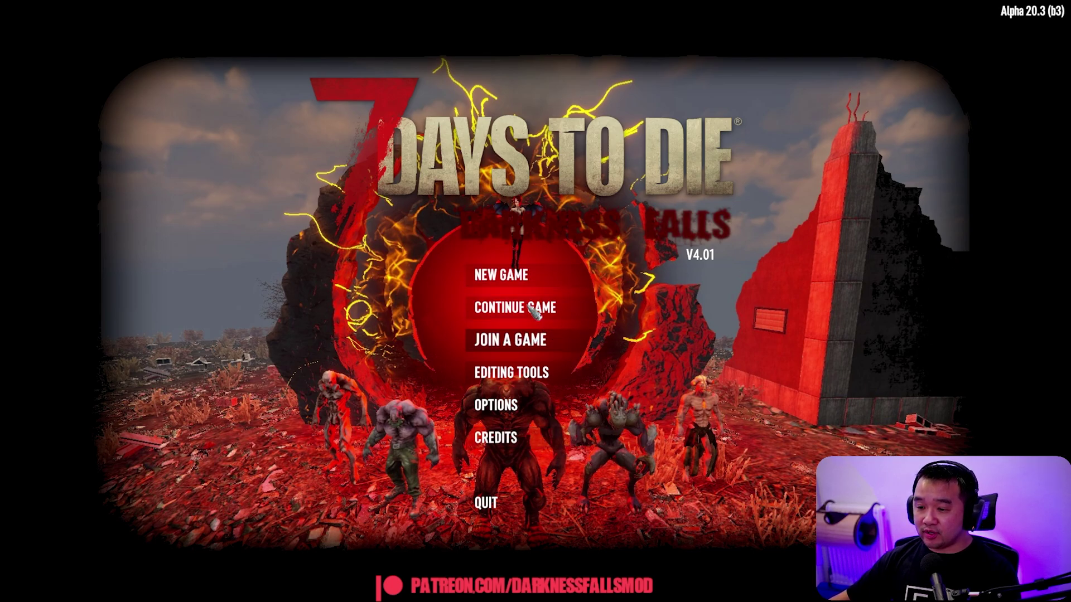
Start a new game named Mod Test in the Pahemi County world and dismiss the Darkness Falls welcome message.
{"action": "left_click", "coordinate": [527, 282]}
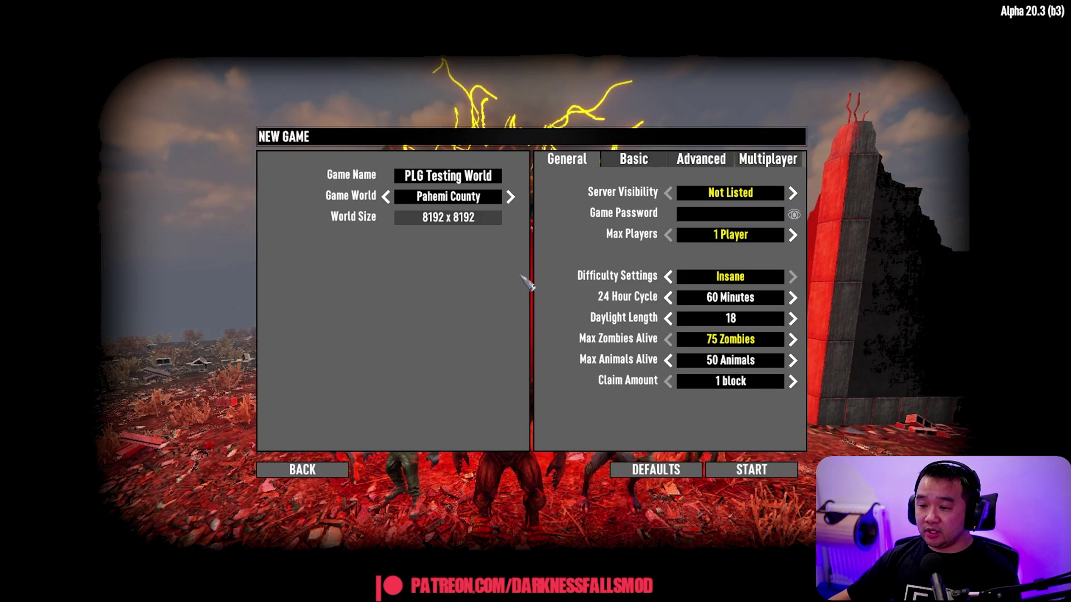
{"action": "left_click", "coordinate": [475, 177]}
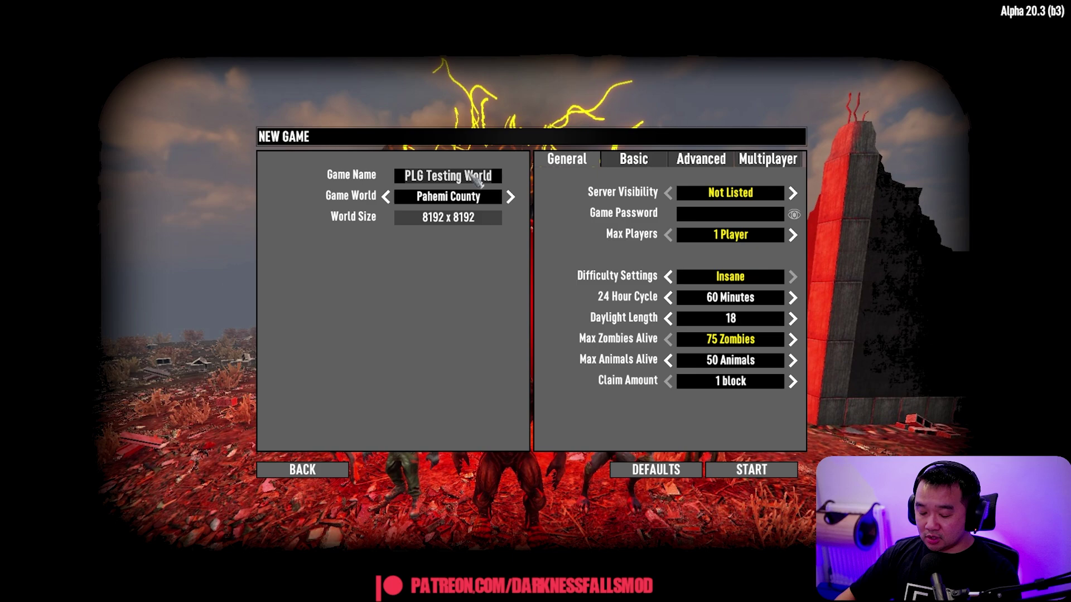
{"action": "key", "text": "ctrl+a"}
{"action": "type", "text": "Mod"}
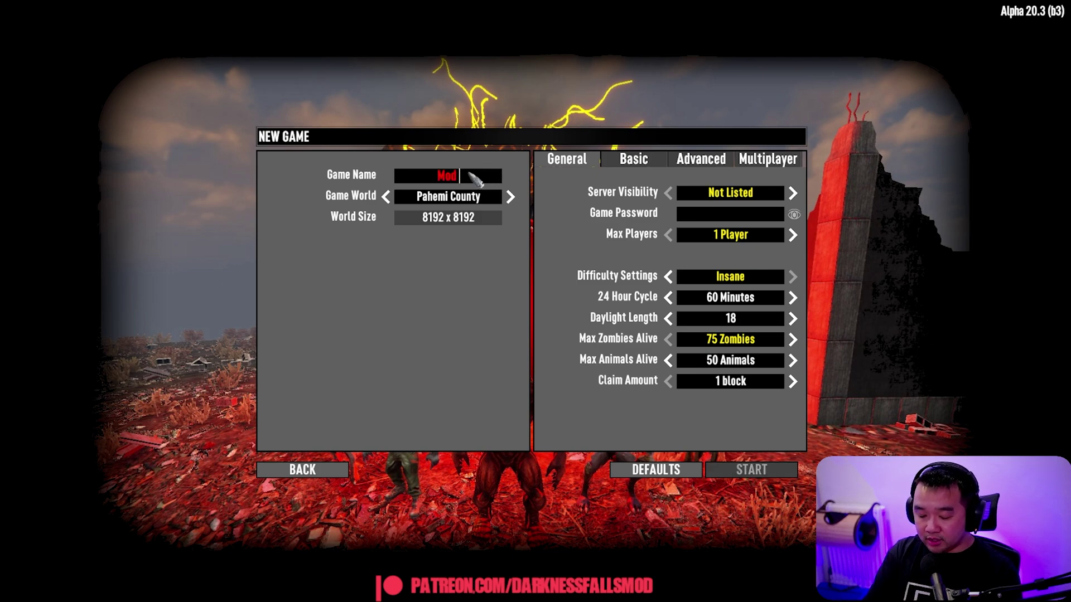
{"action": "type", "text": " TEst"}
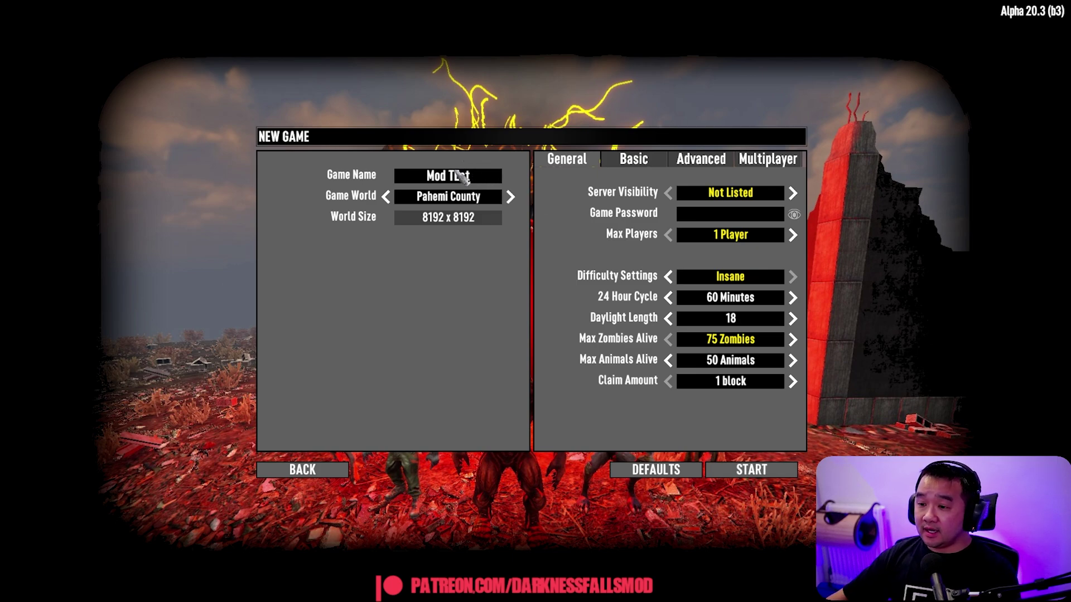
{"action": "key", "text": "BackSpace"}
{"action": "type", "text": "e"}
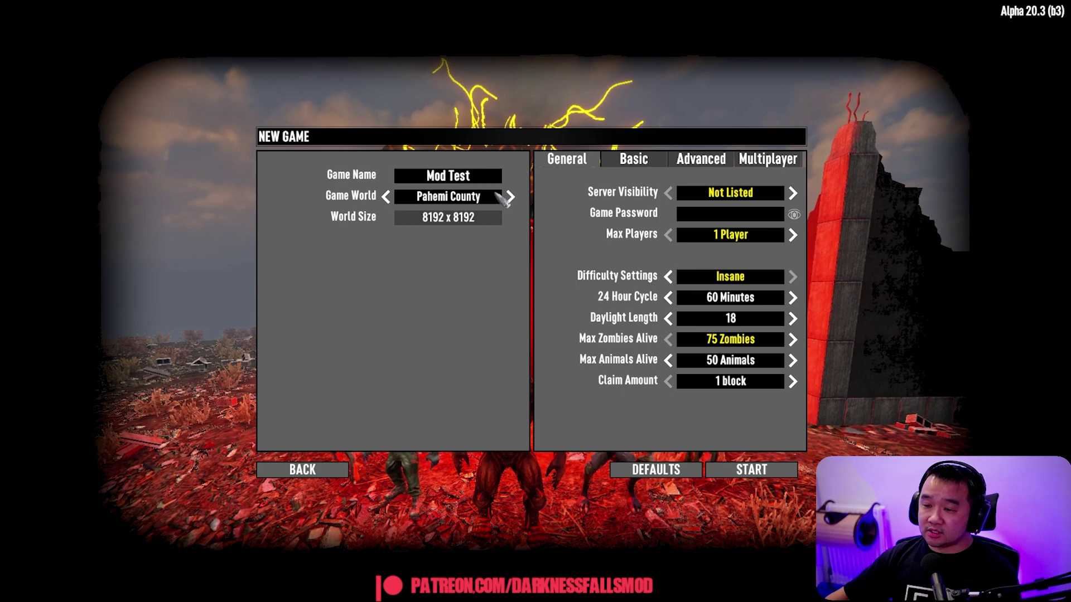
{"action": "left_click", "coordinate": [773, 471]}
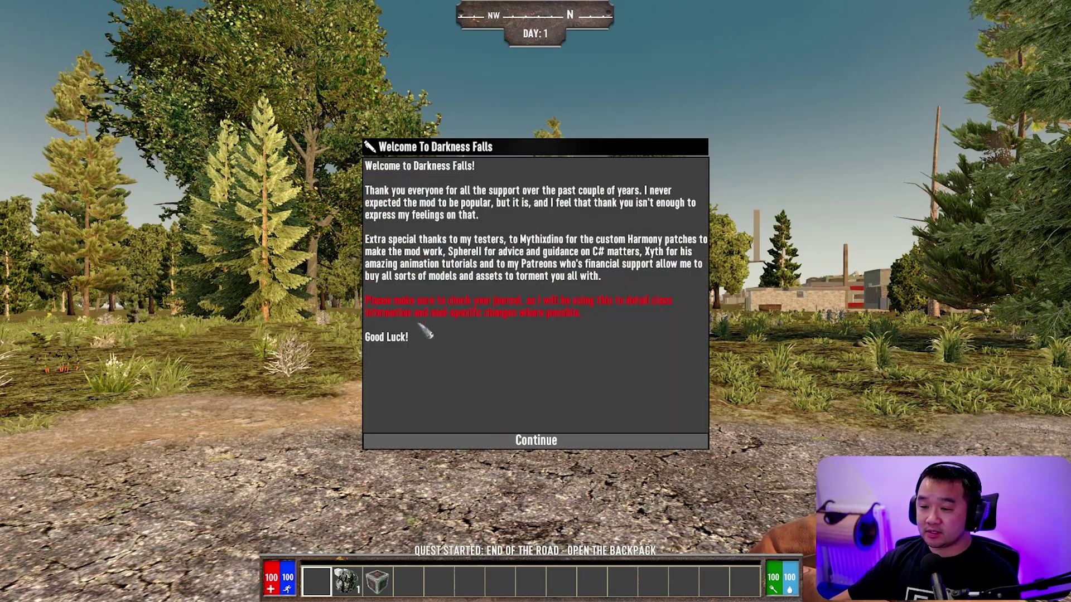
{"action": "left_click", "coordinate": [528, 442]}
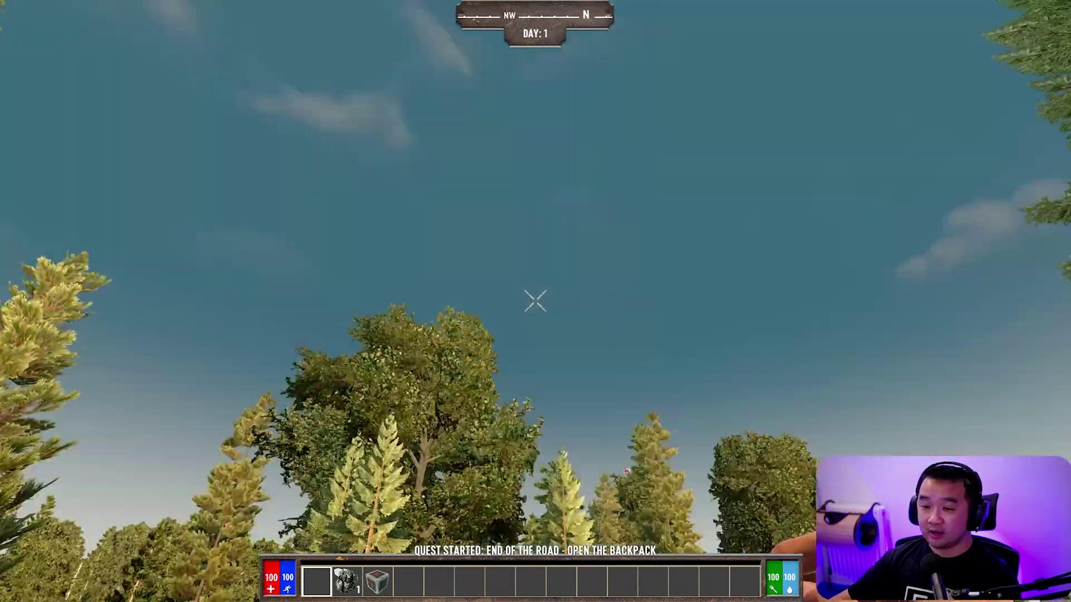
Set the game's display resolution to 1920x1080 (16:9) in the video settings, apply it, and return to the game.
{"action": "key", "text": "Escape"}
{"action": "left_click", "coordinate": [541, 359]}
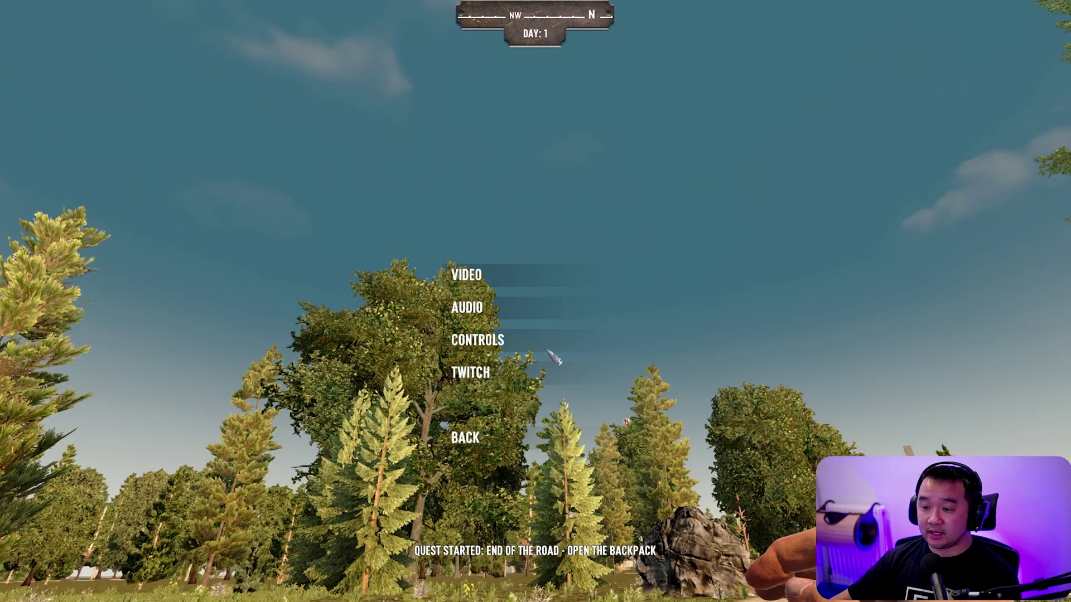
{"action": "left_click", "coordinate": [501, 285]}
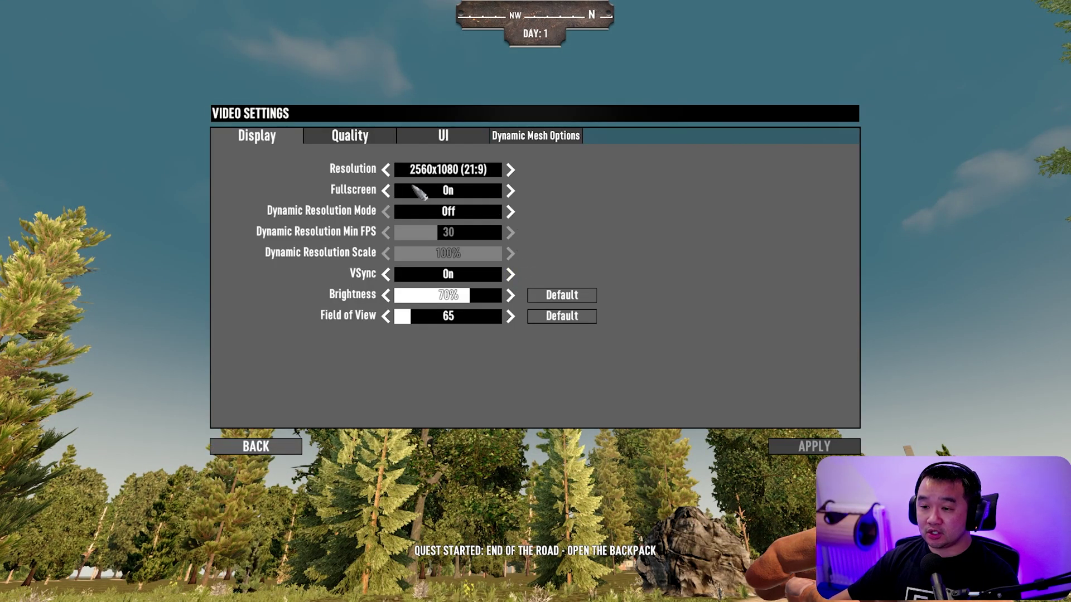
{"action": "left_click", "coordinate": [389, 171]}
{"action": "left_click", "coordinate": [389, 171]}
{"action": "left_click", "coordinate": [389, 170]}
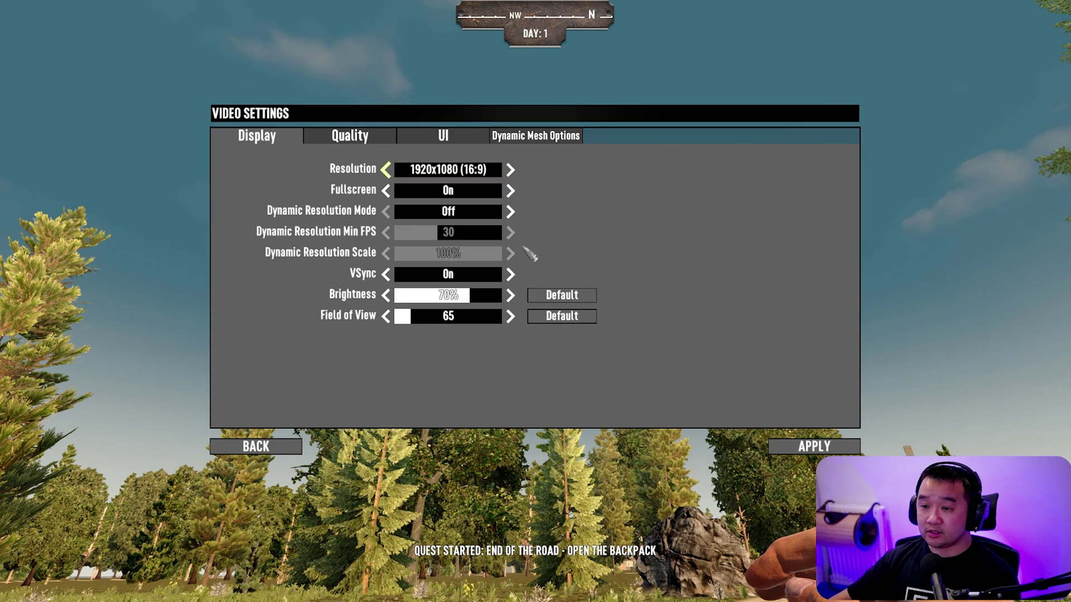
{"action": "left_click", "coordinate": [808, 449]}
{"action": "left_click", "coordinate": [256, 446]}
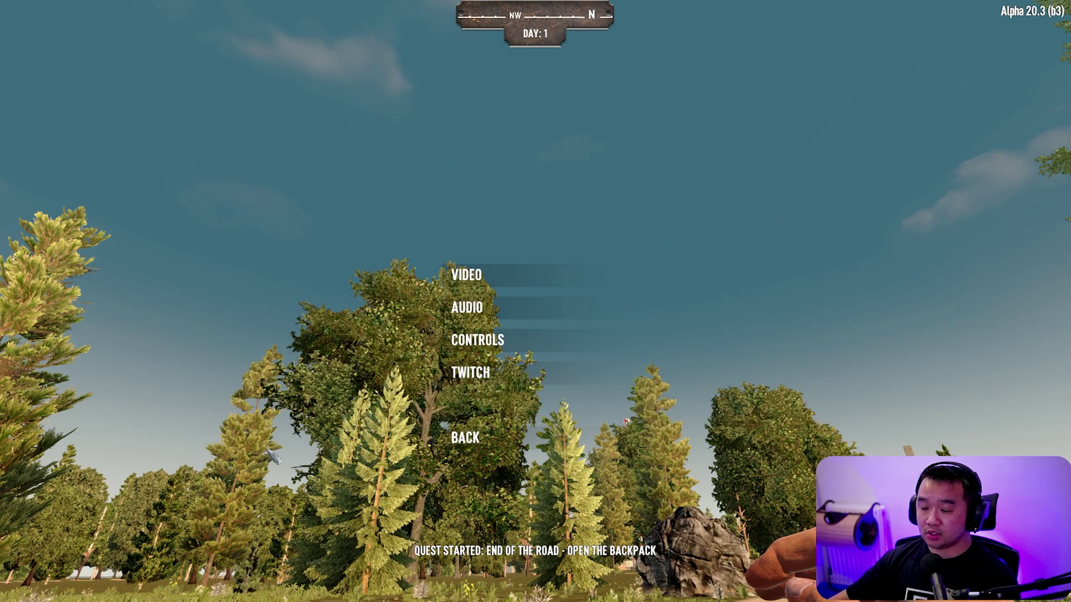
{"action": "key", "text": "Escape"}
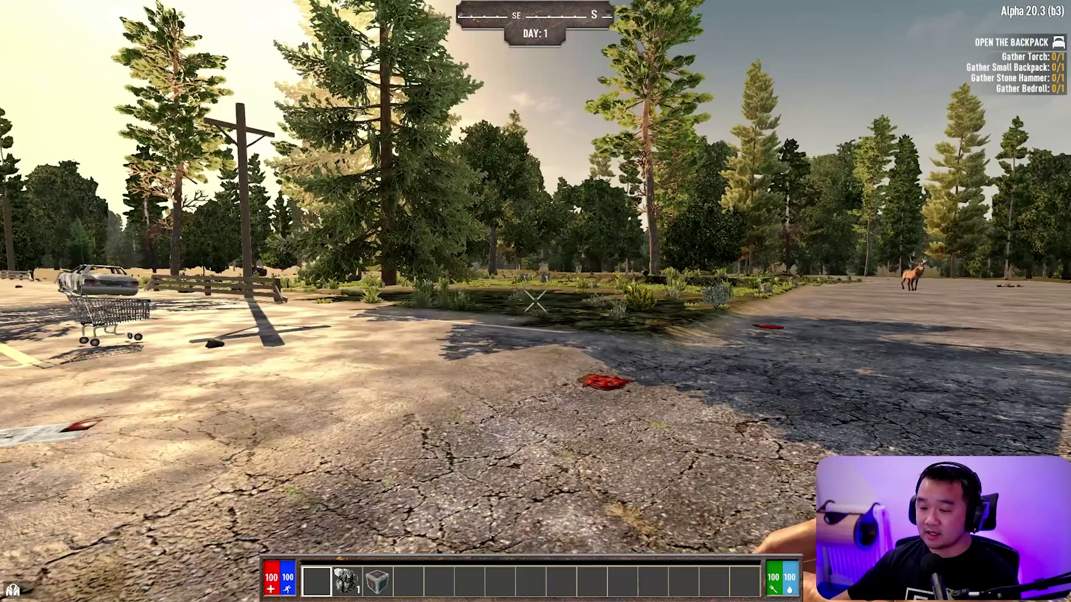
Look over the character's crafting list and inventory, and return to the game world.
{"action": "key", "text": "Tab"}
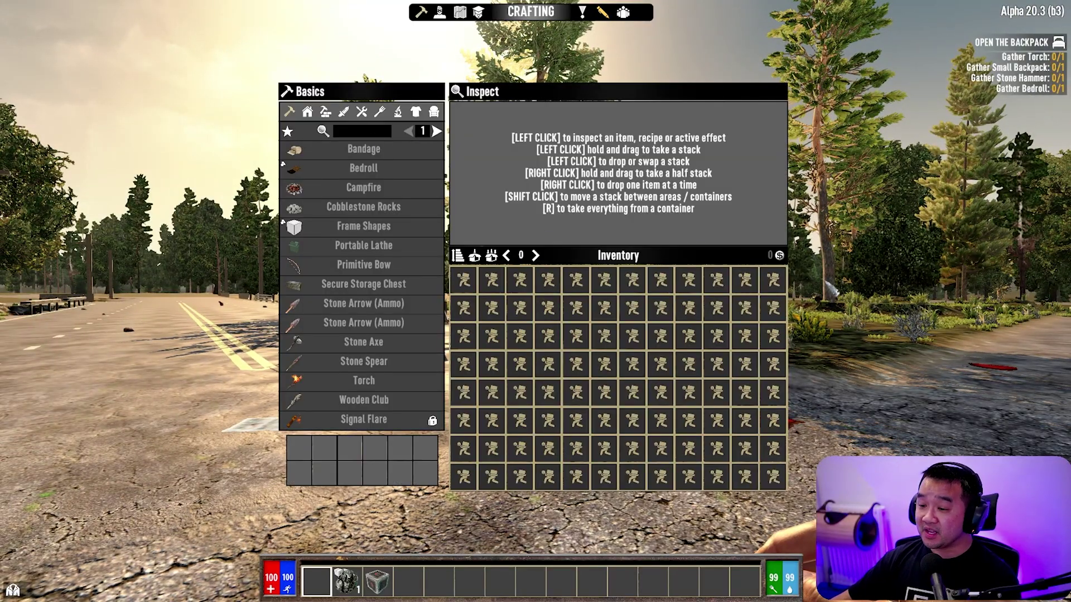
{"action": "key", "text": "Tab"}
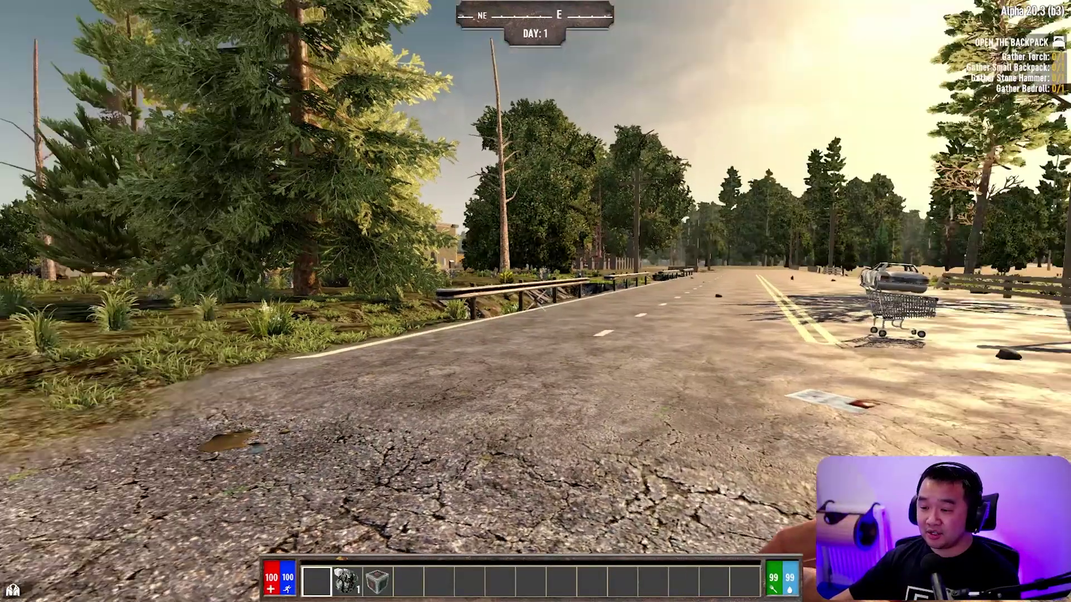